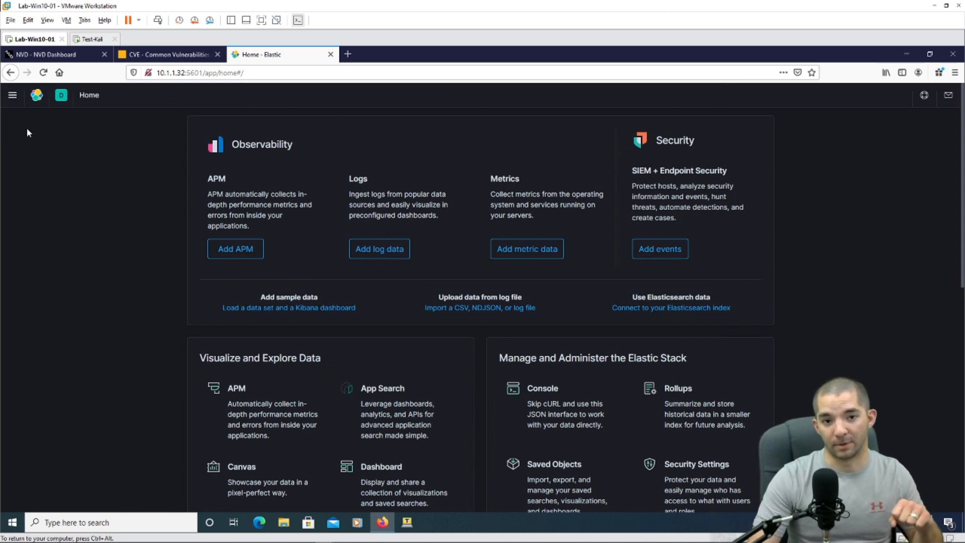
Step: Open the Wazuh app from the Kibana menu and enter the Vulnerabilities module dashboard
{"action": "left_click", "coordinate": [13, 97]}
{"action": "scroll", "coordinate": [60, 332], "scroll_direction": "down", "scroll_amount": 5}
{"action": "left_click", "coordinate": [32, 480]}
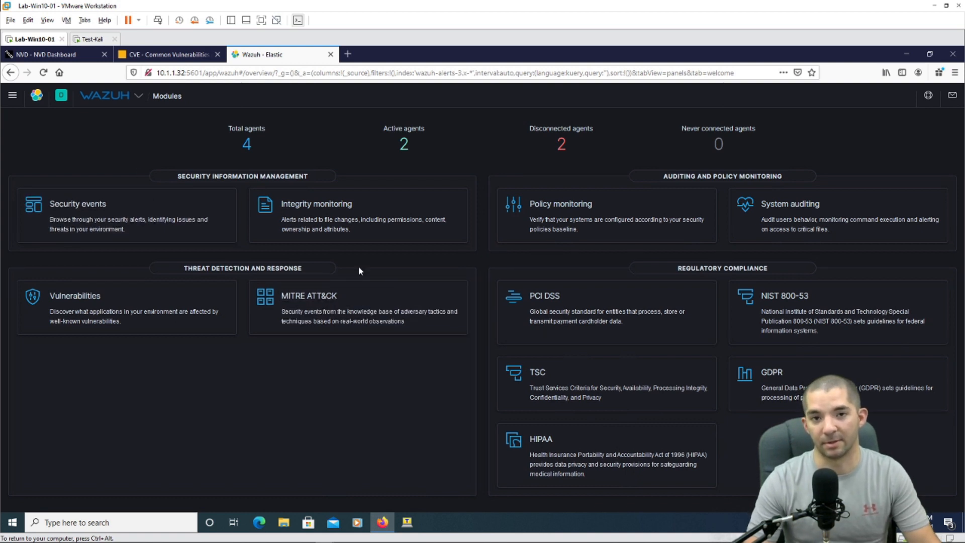
{"action": "left_click", "coordinate": [100, 301]}
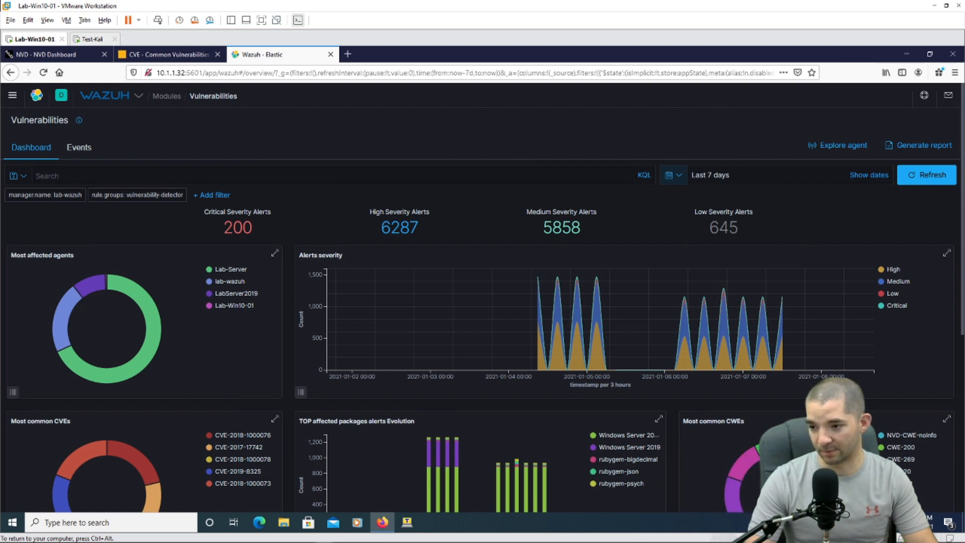
Step: Brush the alert spikes to limit the dashboard to Jan 5–Jan 7, 2021, then review the panels
{"action": "left_click_drag", "start_coordinate": [810, 322], "coordinate": [656, 322]}
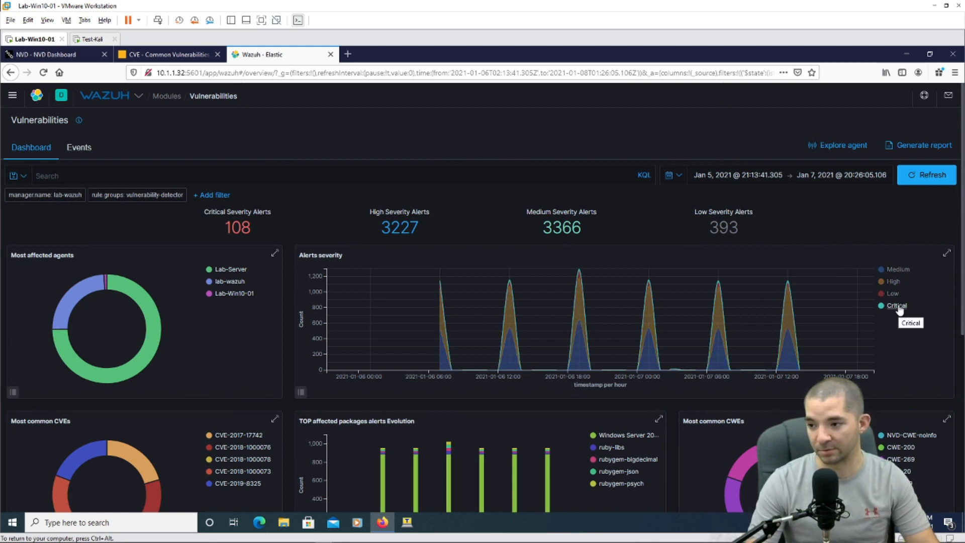
{"action": "scroll", "coordinate": [695, 325], "scroll_direction": "down", "scroll_amount": 2}
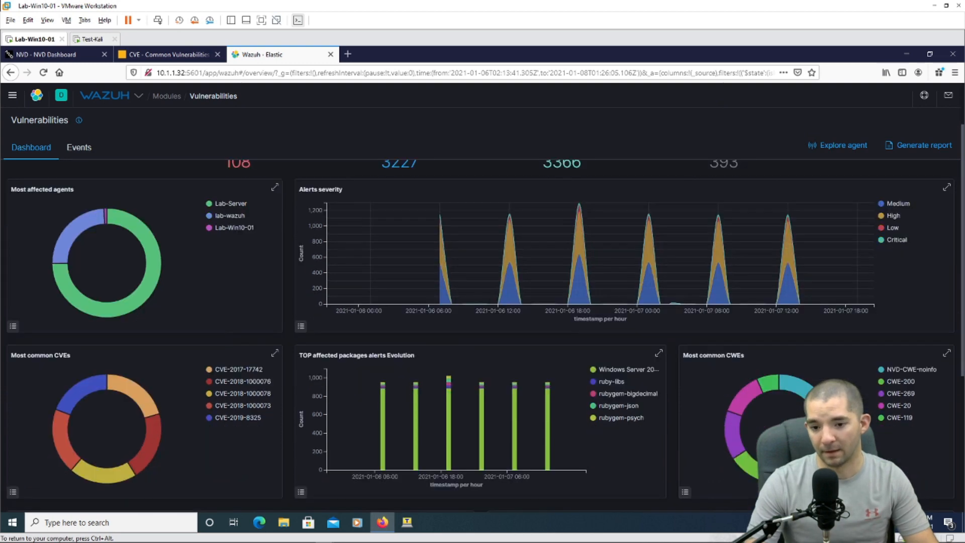
{"action": "scroll", "coordinate": [272, 268], "scroll_direction": "down", "scroll_amount": 3}
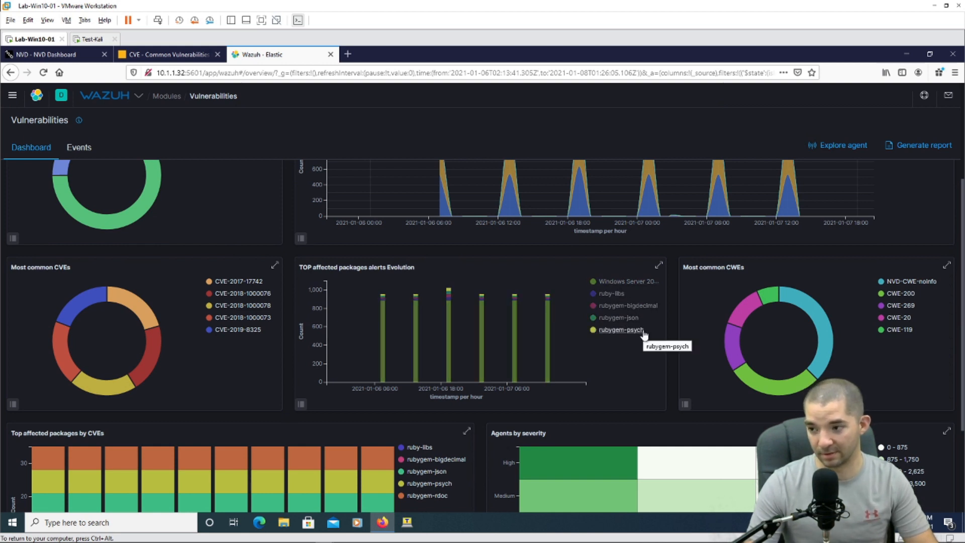
{"action": "scroll", "coordinate": [654, 352], "scroll_direction": "down", "scroll_amount": 3}
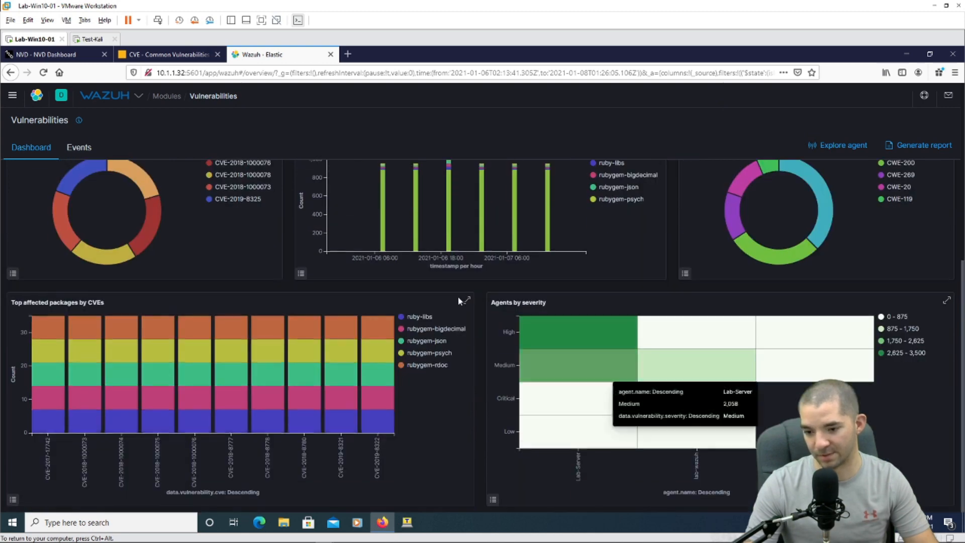
{"action": "scroll", "coordinate": [585, 259], "scroll_direction": "up", "scroll_amount": 6}
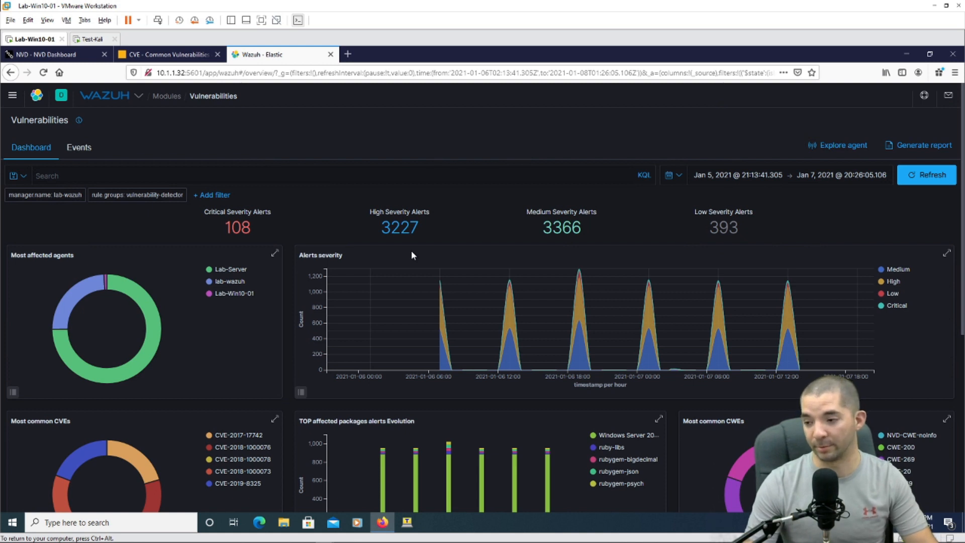
Step: Add a Critical severity filter (108 alerts) and switch to the Events list
{"action": "left_click", "coordinate": [898, 312]}
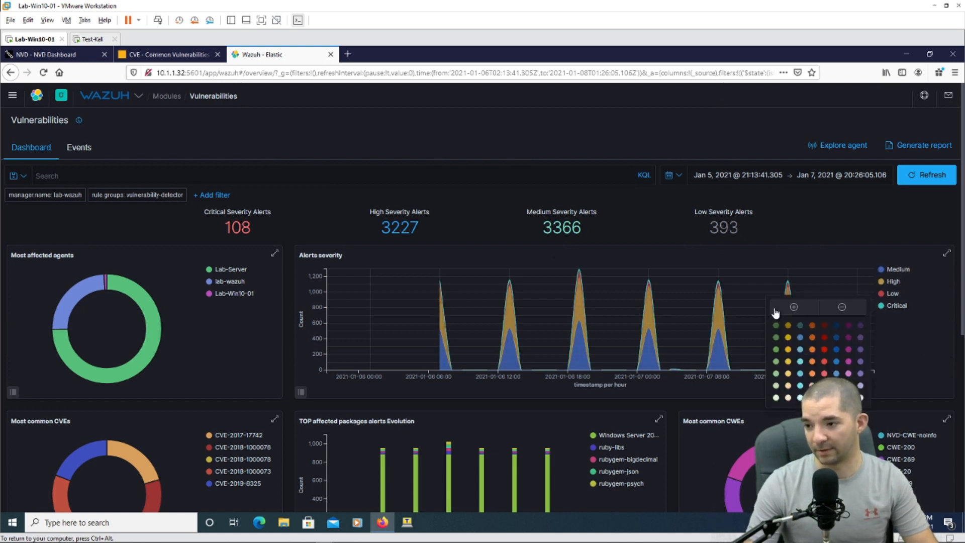
{"action": "left_click", "coordinate": [794, 307]}
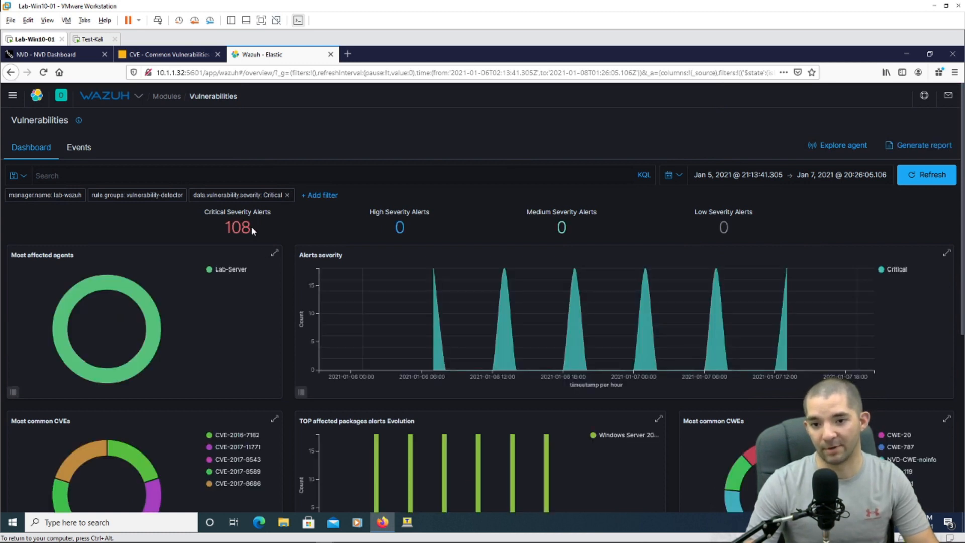
{"action": "double_click", "coordinate": [250, 228]}
{"action": "scroll", "coordinate": [305, 266], "scroll_direction": "down", "scroll_amount": 1}
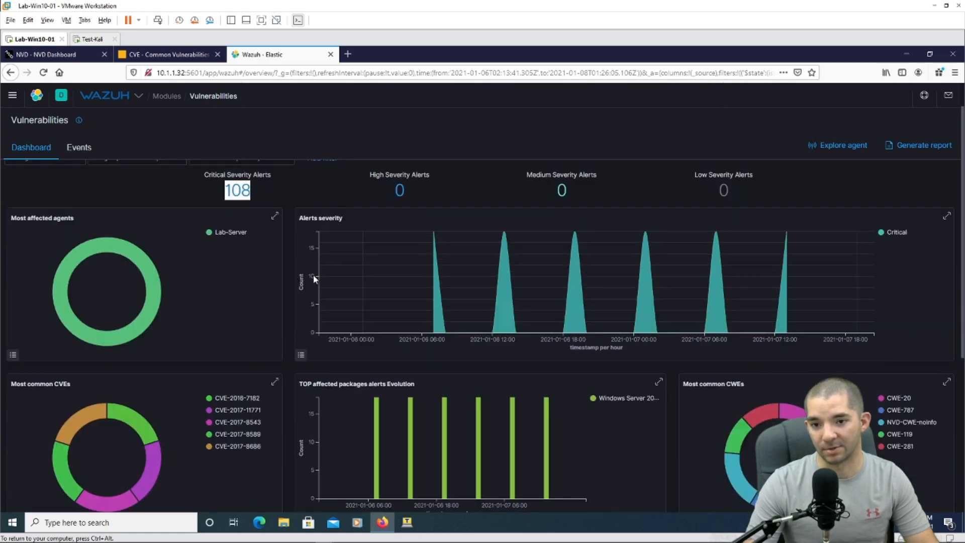
{"action": "scroll", "coordinate": [305, 274], "scroll_direction": "up", "scroll_amount": 1}
{"action": "left_click", "coordinate": [333, 229]}
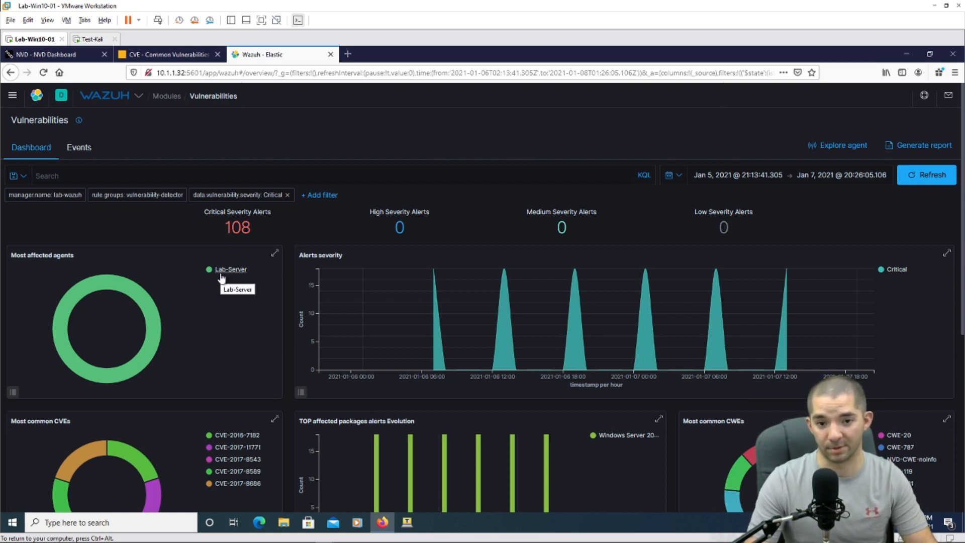
{"action": "left_click", "coordinate": [86, 150]}
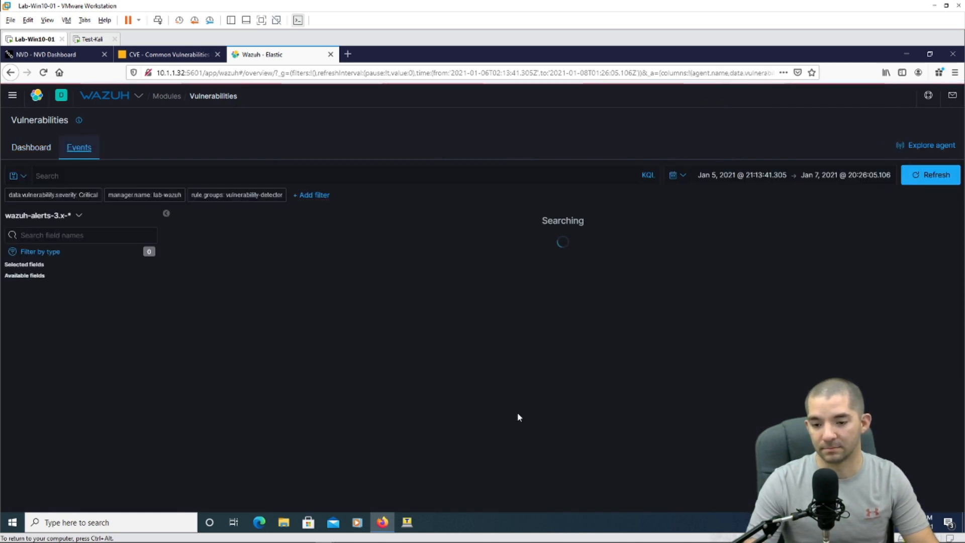
Step: Narrow the critical events histogram to the Jan 7 spike, leaving 18 hits
{"action": "scroll", "coordinate": [506, 327], "scroll_direction": "down", "scroll_amount": 3}
{"action": "scroll", "coordinate": [507, 332], "scroll_direction": "down", "scroll_amount": 10}
{"action": "scroll", "coordinate": [514, 351], "scroll_direction": "down", "scroll_amount": 5}
{"action": "scroll", "coordinate": [514, 350], "scroll_direction": "up", "scroll_amount": 15}
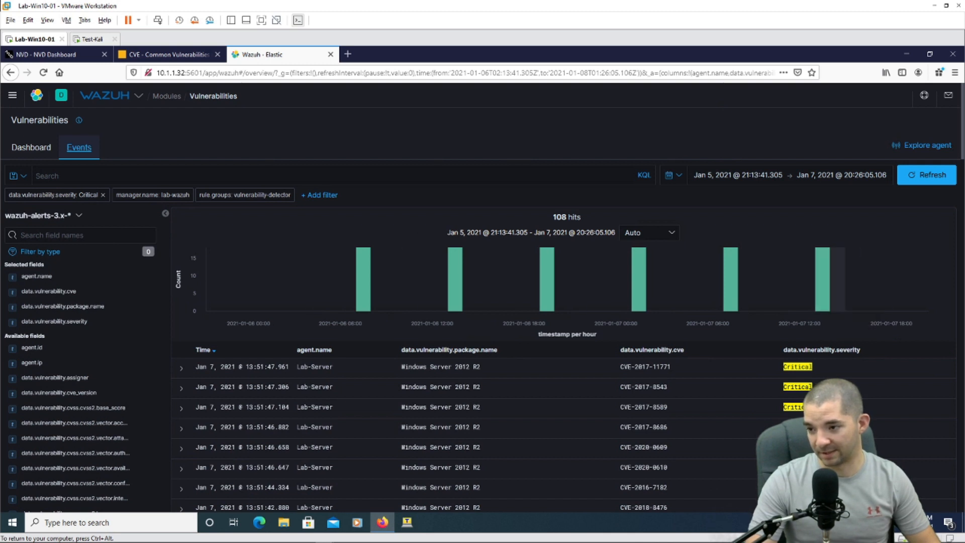
{"action": "left_click_drag", "start_coordinate": [802, 281], "coordinate": [842, 281]}
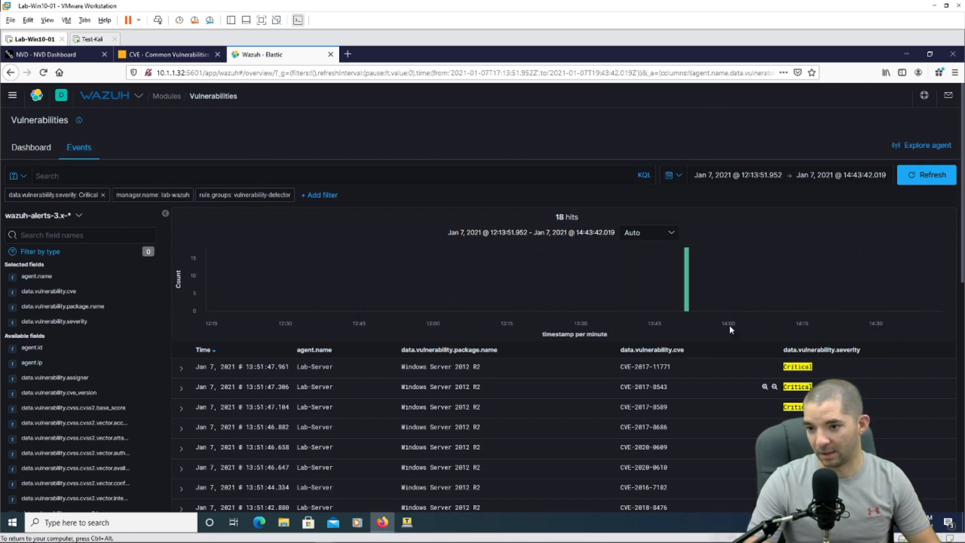
{"action": "scroll", "coordinate": [586, 272], "scroll_direction": "down", "scroll_amount": 1}
{"action": "scroll", "coordinate": [586, 275], "scroll_direction": "up", "scroll_amount": 1}
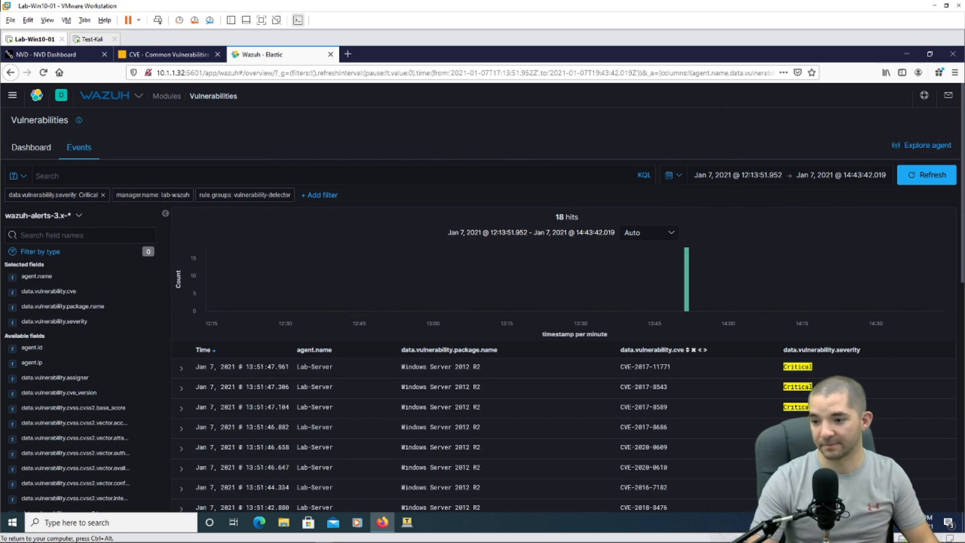
Step: Expand the CVE-2019-1384 event to show its document fields
{"action": "scroll", "coordinate": [680, 358], "scroll_direction": "down", "scroll_amount": 3}
{"action": "scroll", "coordinate": [540, 439], "scroll_direction": "down", "scroll_amount": 6}
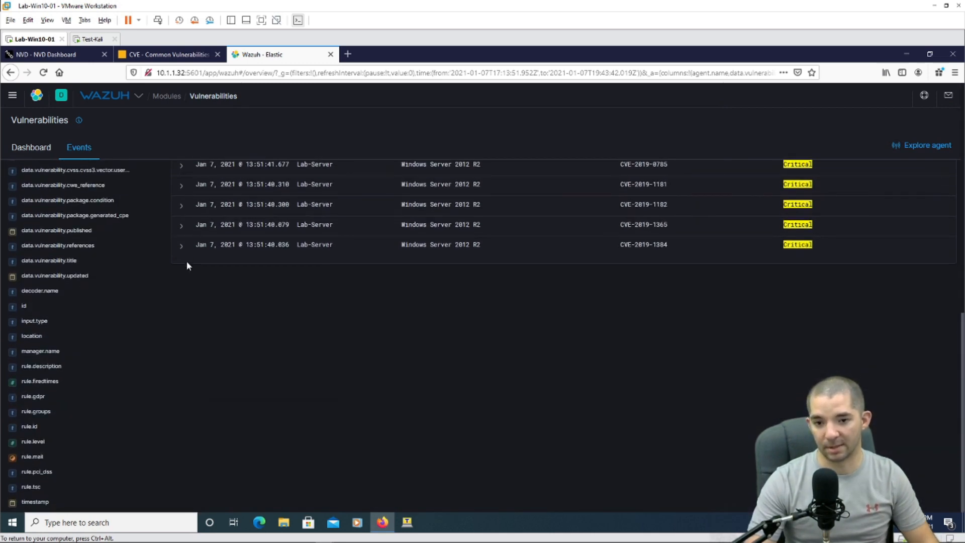
{"action": "left_click", "coordinate": [181, 247]}
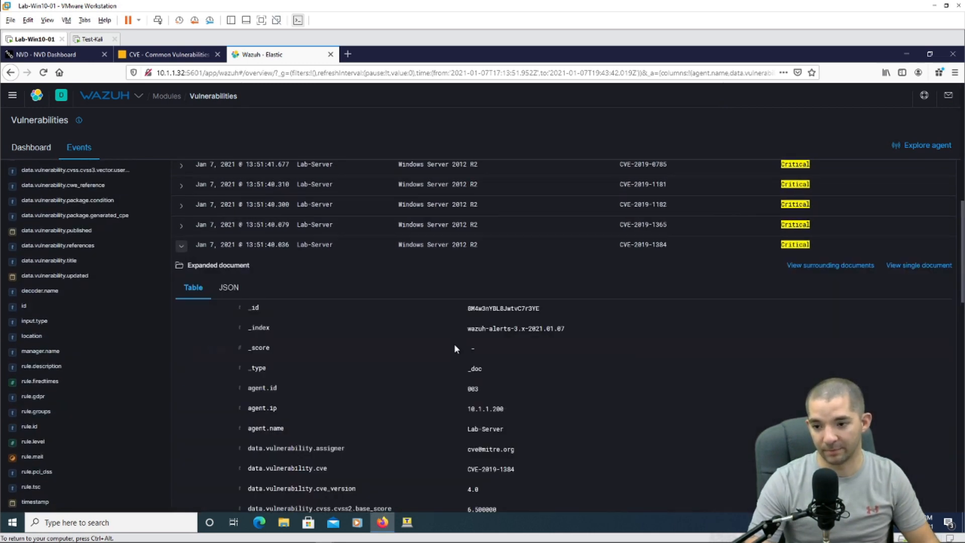
{"action": "scroll", "coordinate": [618, 381], "scroll_direction": "down", "scroll_amount": 4}
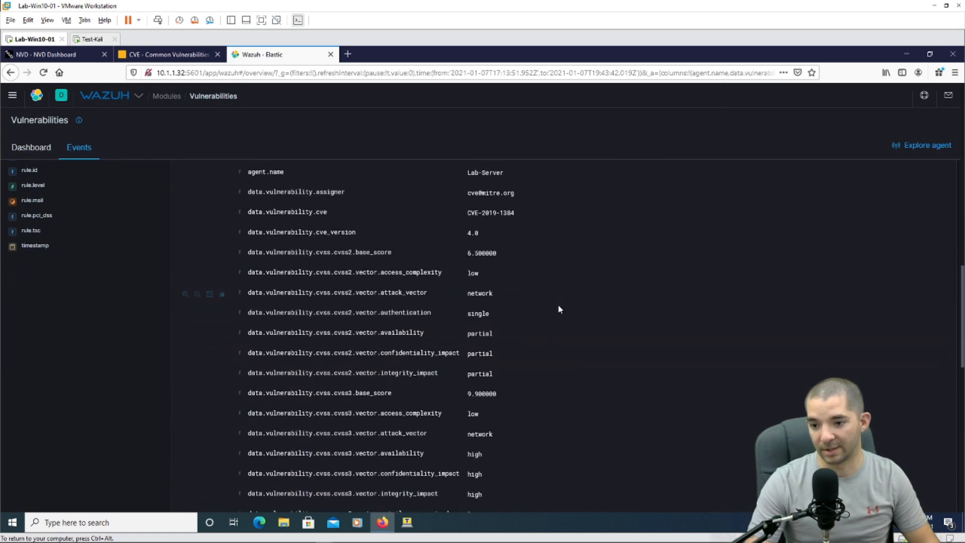
{"action": "scroll", "coordinate": [558, 303], "scroll_direction": "up", "scroll_amount": 4}
{"action": "scroll", "coordinate": [632, 262], "scroll_direction": "down", "scroll_amount": 4}
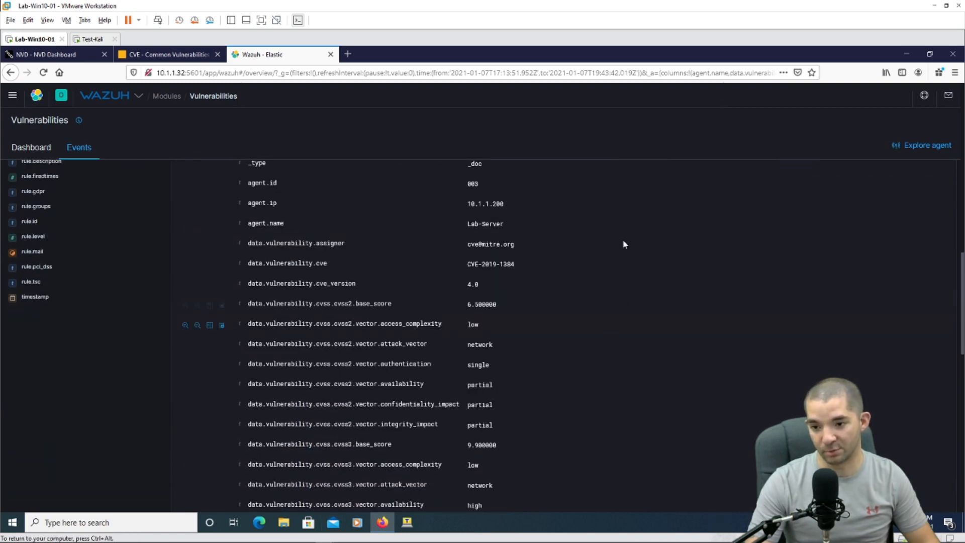
{"action": "scroll", "coordinate": [568, 338], "scroll_direction": "up", "scroll_amount": 3}
{"action": "scroll", "coordinate": [573, 343], "scroll_direction": "down", "scroll_amount": 5}
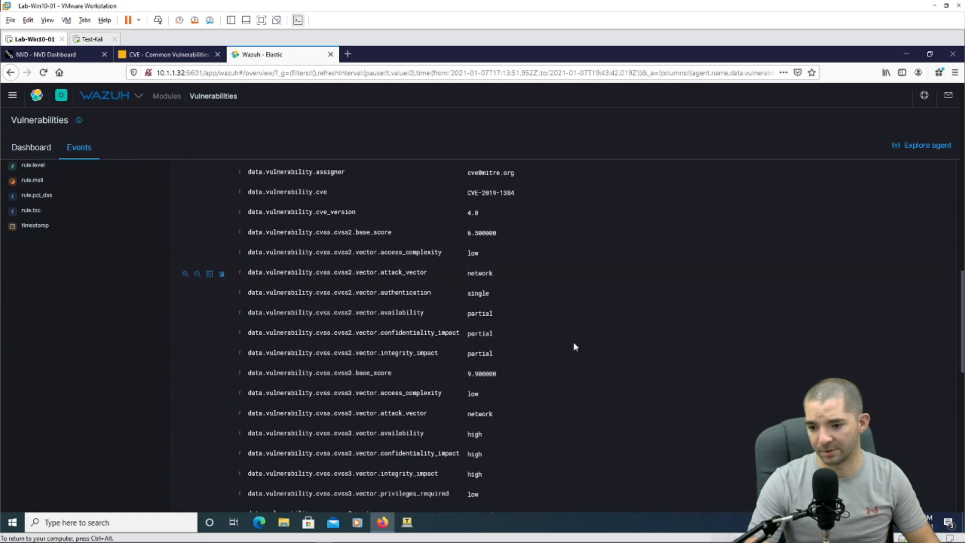
{"action": "scroll", "coordinate": [574, 346], "scroll_direction": "down", "scroll_amount": 6}
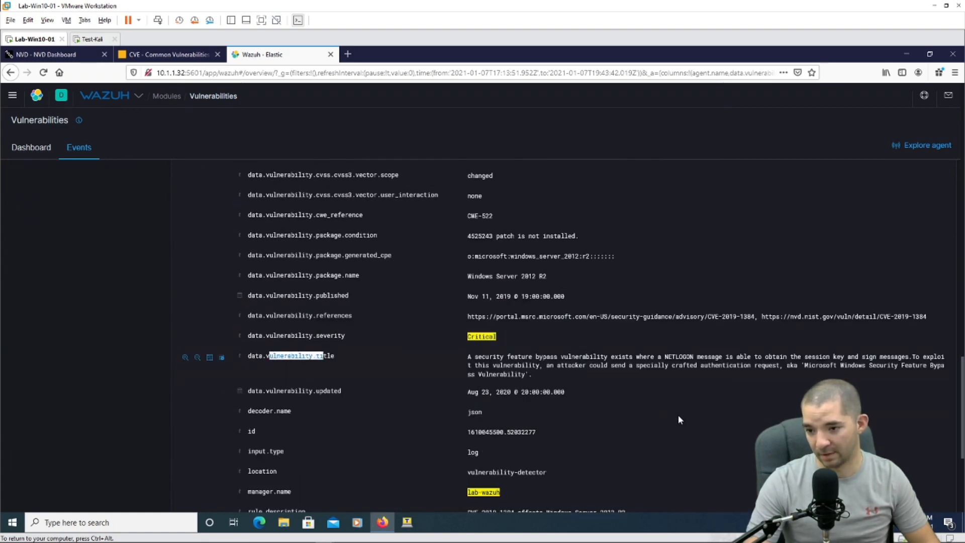
{"action": "left_click_drag", "start_coordinate": [486, 356], "coordinate": [793, 352]}
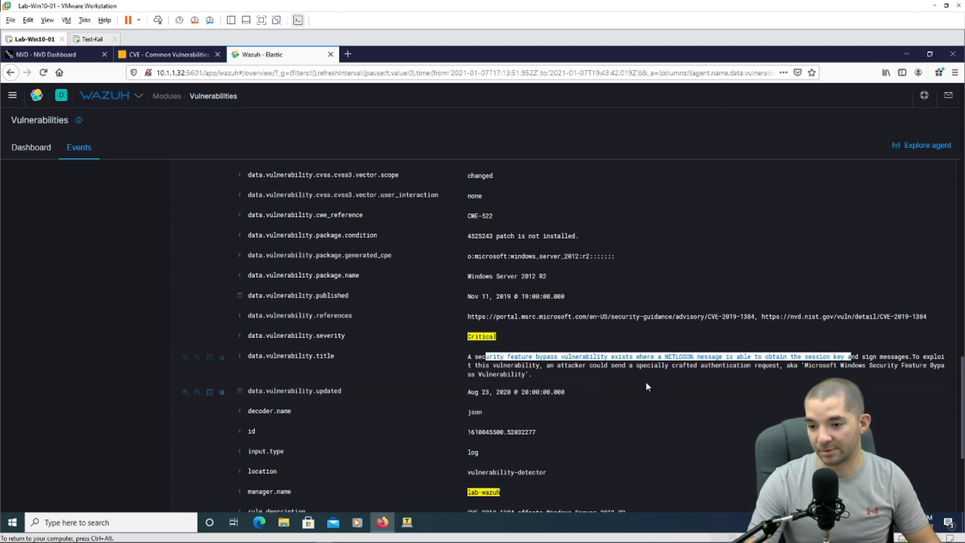
{"action": "left_click", "coordinate": [547, 388]}
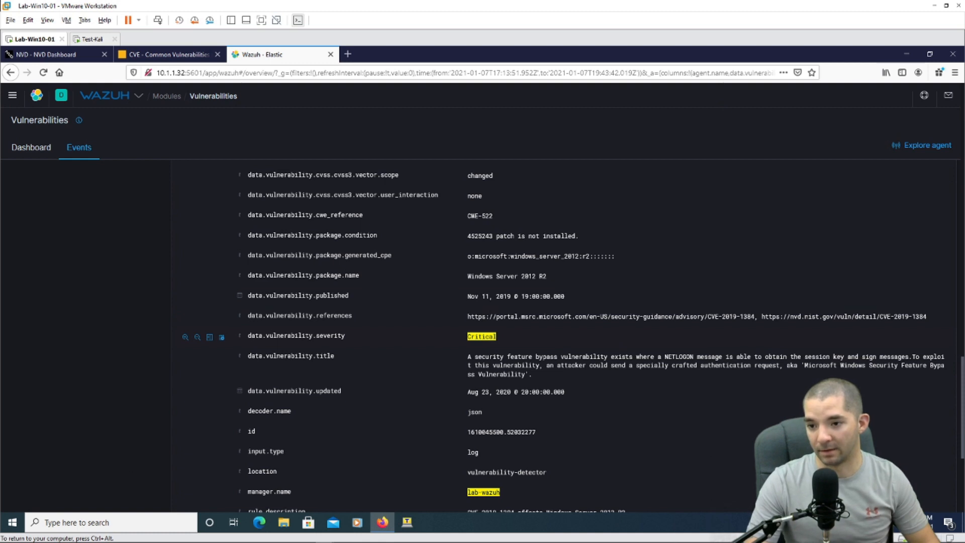
{"action": "left_click_drag", "start_coordinate": [468, 236], "coordinate": [579, 236]}
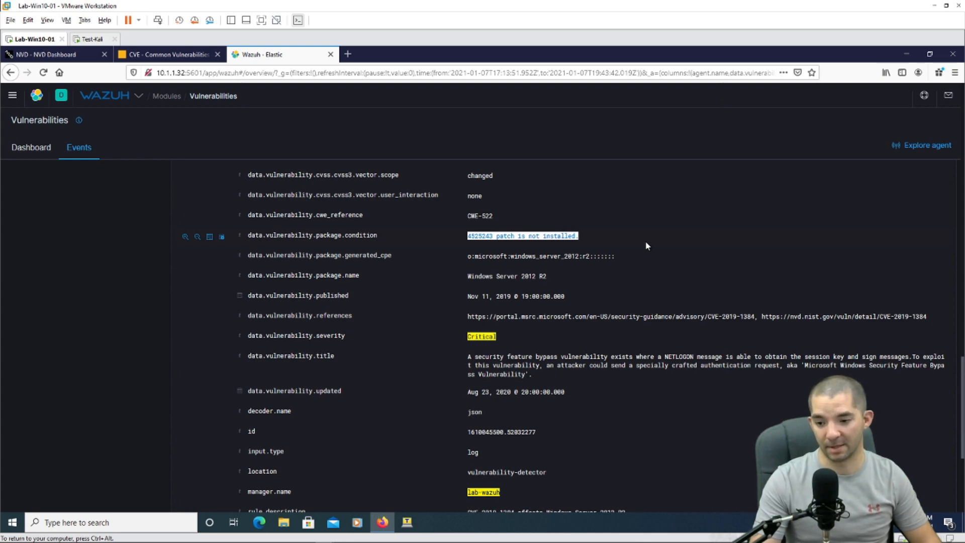
{"action": "scroll", "coordinate": [636, 281], "scroll_direction": "up", "scroll_amount": 15}
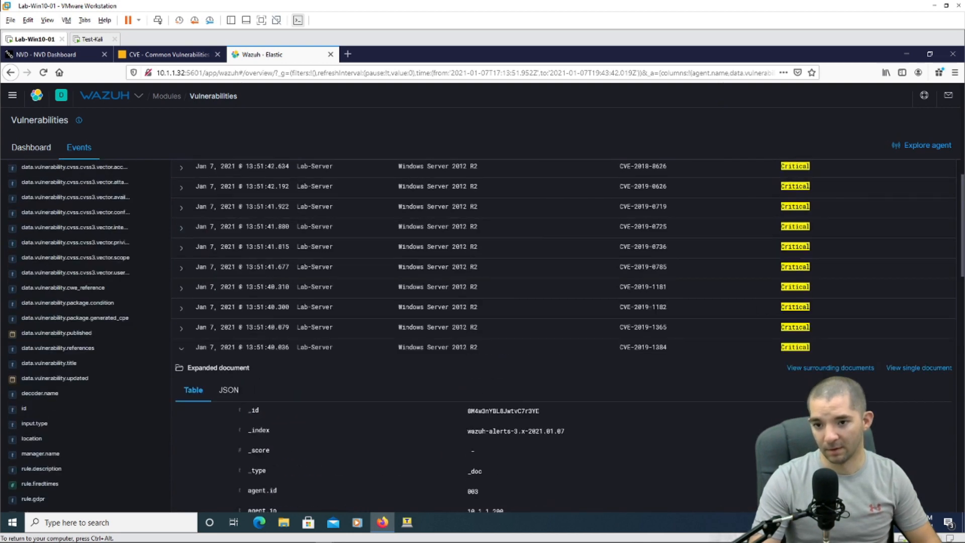
Step: Collapse the CVE-2019-1384 event, return to the dashboard and remove the Critical severity filter
{"action": "scroll", "coordinate": [211, 452], "scroll_direction": "down", "scroll_amount": 4}
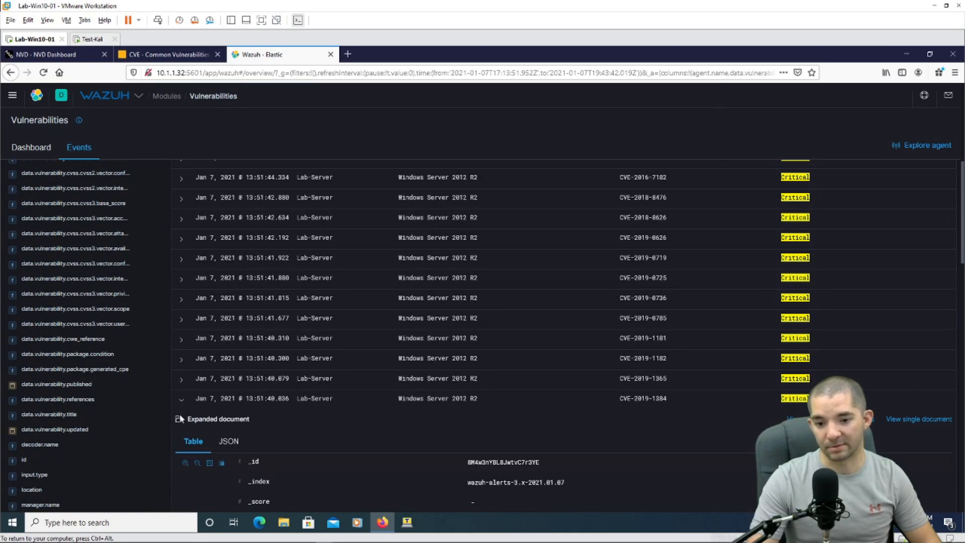
{"action": "left_click", "coordinate": [181, 399]}
{"action": "scroll", "coordinate": [357, 306], "scroll_direction": "up", "scroll_amount": 10}
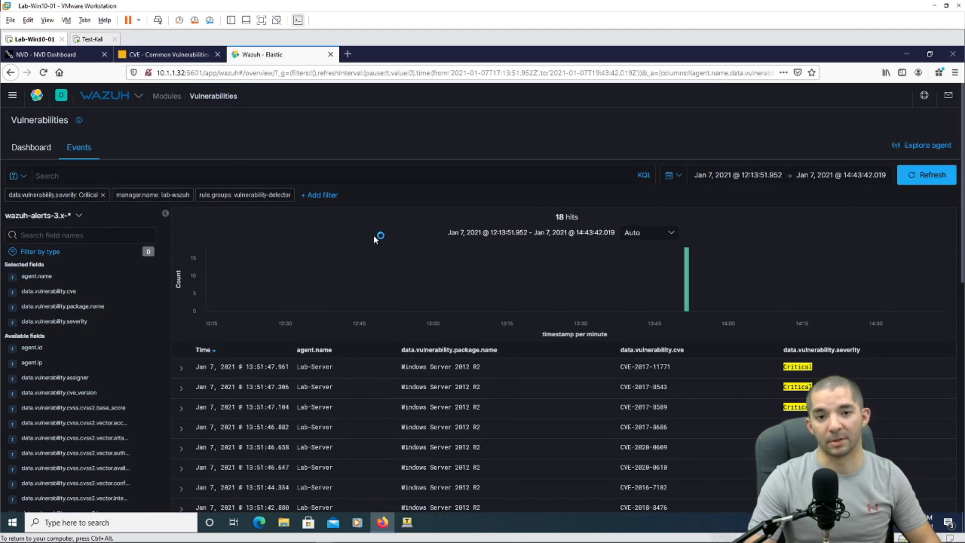
{"action": "left_click", "coordinate": [28, 149]}
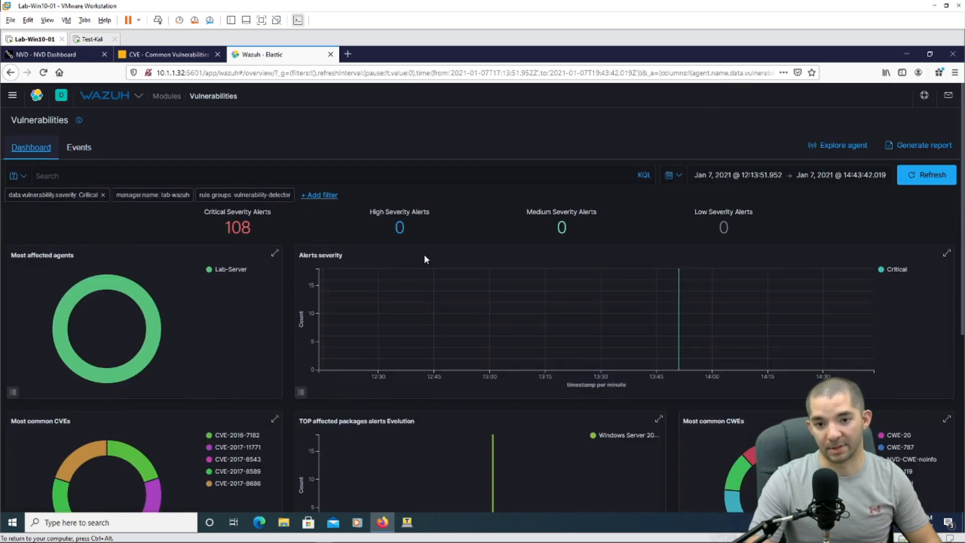
{"action": "left_click", "coordinate": [103, 195]}
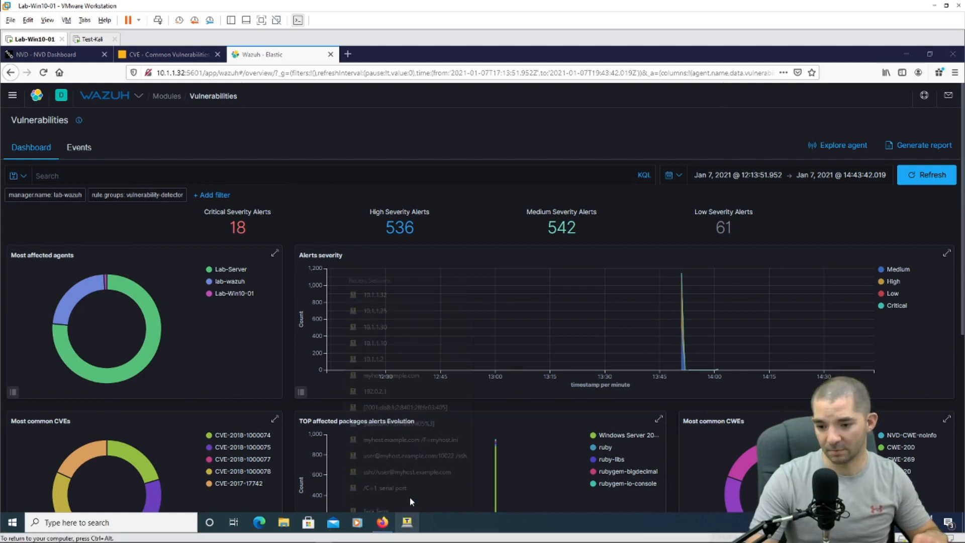
Step: Connect Tera Term to 10.1.1.32 from Recent Sessions and log in with the account credentials
{"action": "right_click", "coordinate": [407, 523]}
{"action": "left_click", "coordinate": [397, 270]}
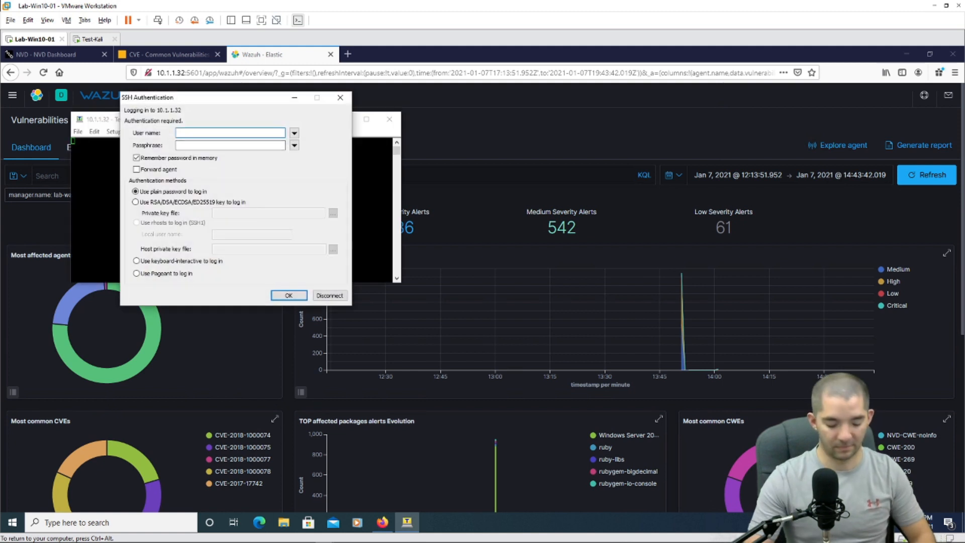
{"action": "key", "text": "Tab"}
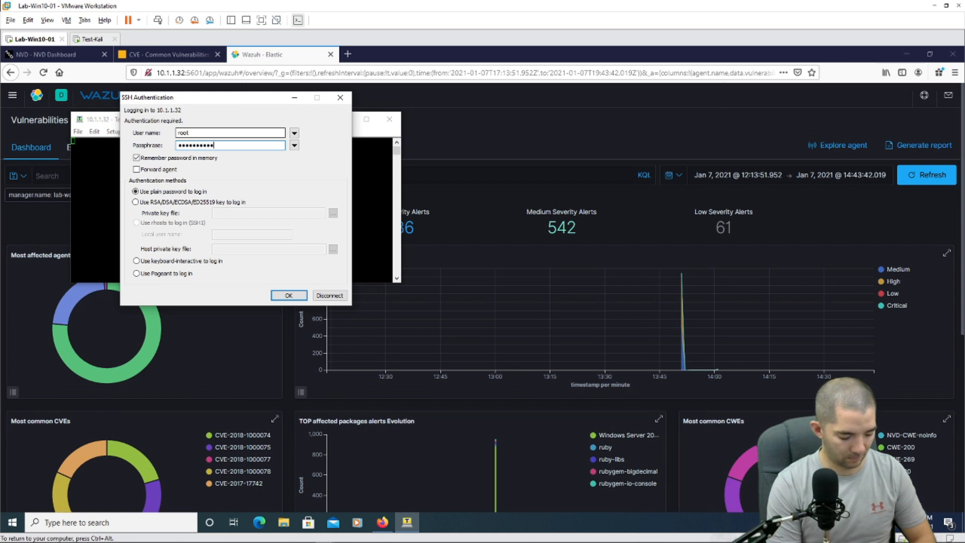
{"action": "key", "text": "Return"}
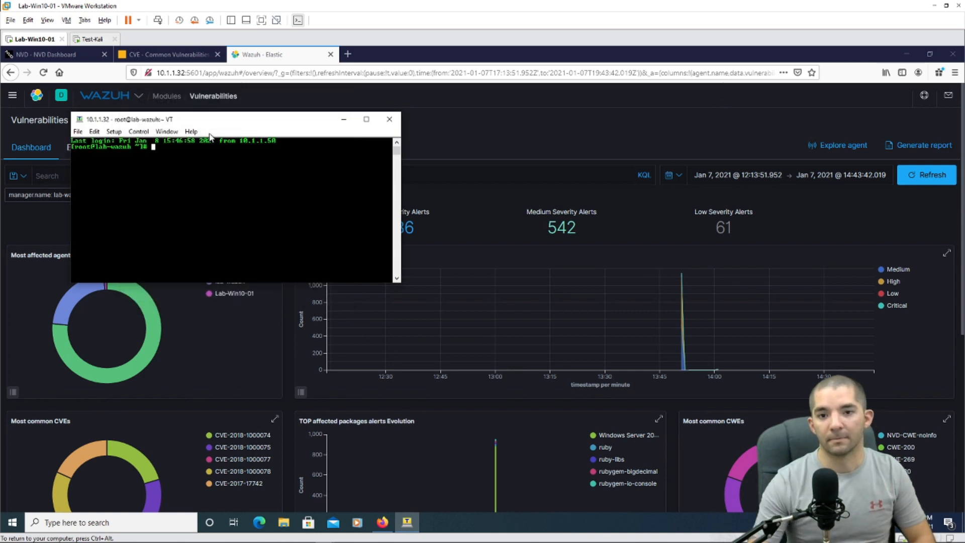
Step: Maximize the terminal, open /var/ossec/etc/ossec.conf in nano and move down to the osquery section
{"action": "double_click", "coordinate": [211, 120]}
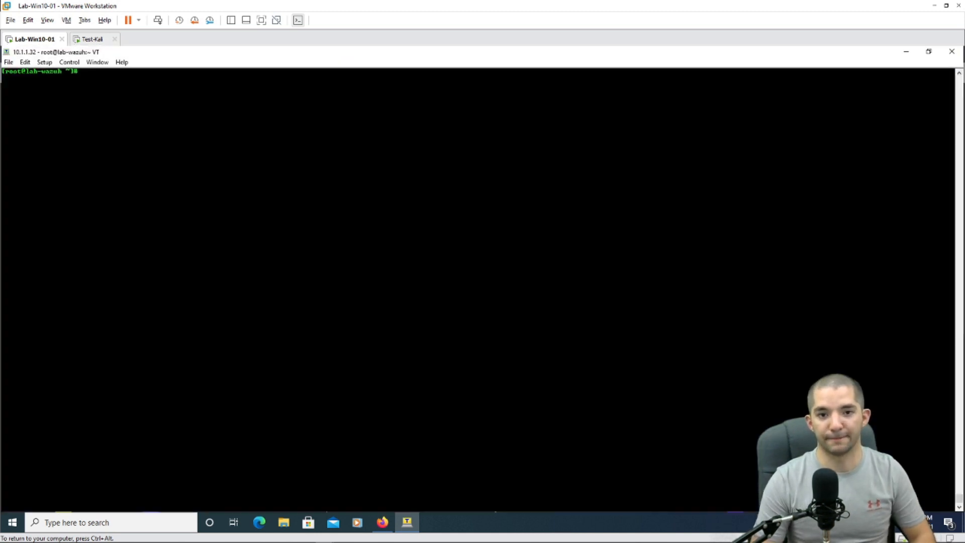
{"action": "key", "text": "Up"}
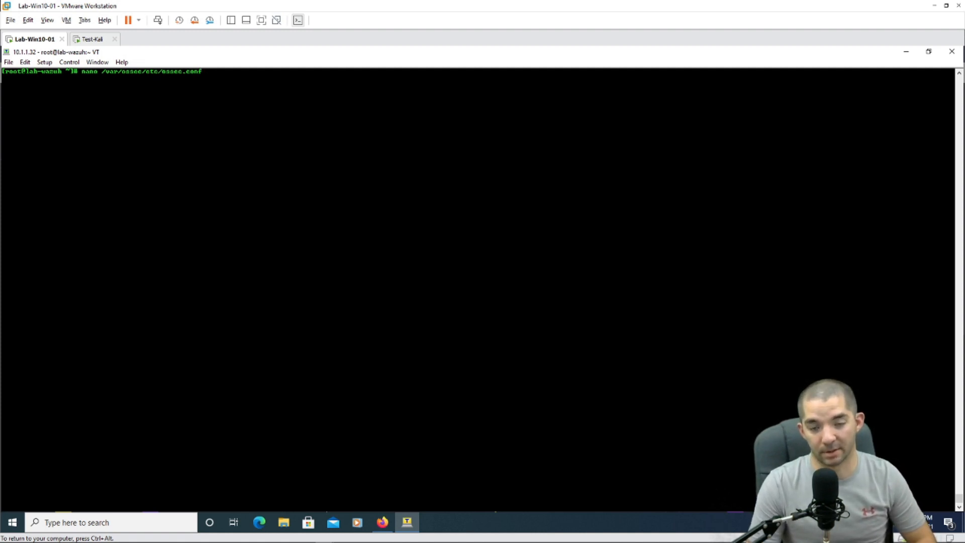
{"action": "key", "text": "Return"}
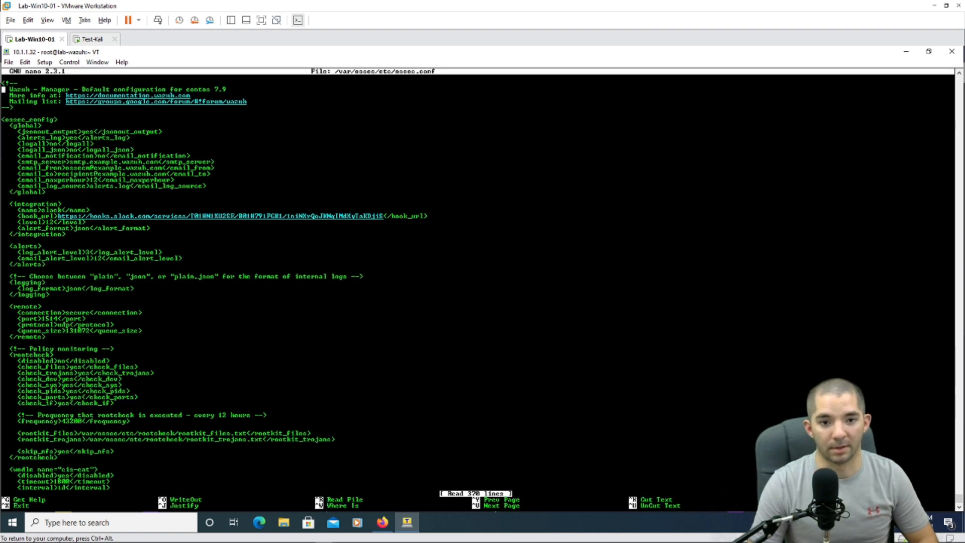
{"action": "key", "text": "Down"}
{"action": "key", "text": "Down"}
{"action": "key", "text": "Down"}
{"action": "key", "text": "Down"}
{"action": "key", "text": "Down"}
{"action": "key", "text": "Down"}
{"action": "key", "text": "Down"}
{"action": "key", "text": "Down"}
{"action": "key", "text": "Down"}
{"action": "key", "text": "Down"}
{"action": "key", "text": "Down"}
{"action": "key", "text": "Down"}
{"action": "key", "text": "Down"}
{"action": "key", "text": "Down"}
{"action": "key", "text": "Down"}
{"action": "key", "text": "Down"}
{"action": "key", "text": "Down"}
{"action": "key", "text": "Down"}
{"action": "key", "text": "Down"}
{"action": "key", "text": "Down"}
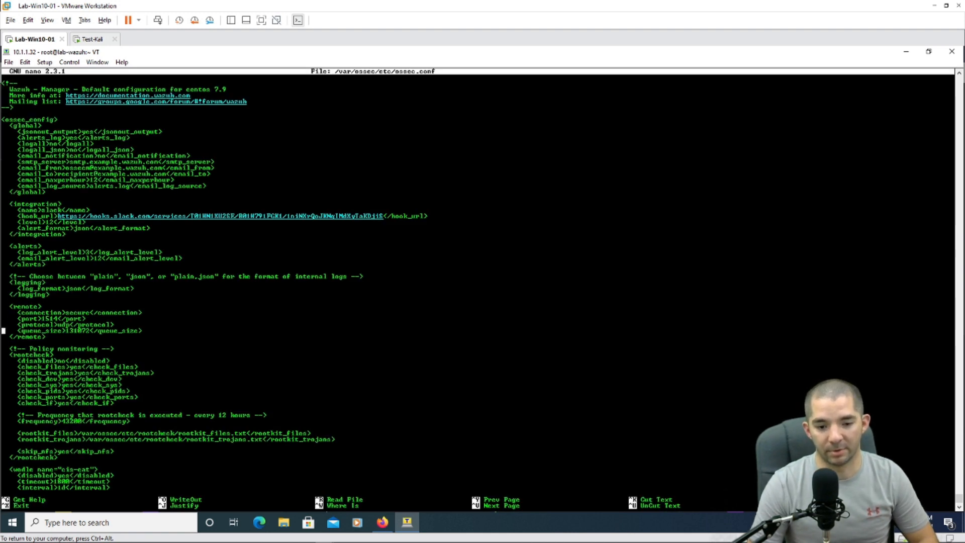
{"action": "key", "text": "Down"}
{"action": "key", "text": "Down"}
{"action": "key", "text": "Down"}
{"action": "key", "text": "Down"}
{"action": "key", "text": "Down"}
{"action": "key", "text": "Down"}
{"action": "key", "text": "Down"}
{"action": "key", "text": "Down"}
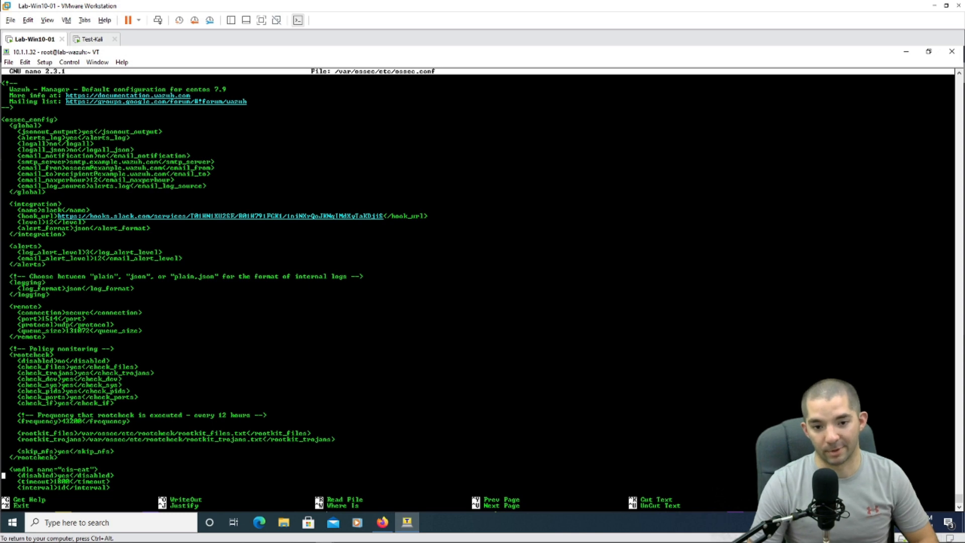
{"action": "key", "text": "Down"}
{"action": "key", "text": "Down"}
{"action": "key", "text": "Down"}
{"action": "key", "text": "Down"}
{"action": "key", "text": "Down"}
{"action": "key", "text": "Down"}
{"action": "key", "text": "Down"}
{"action": "key", "text": "Down"}
{"action": "key", "text": "Down"}
{"action": "key", "text": "Down"}
{"action": "key", "text": "Down"}
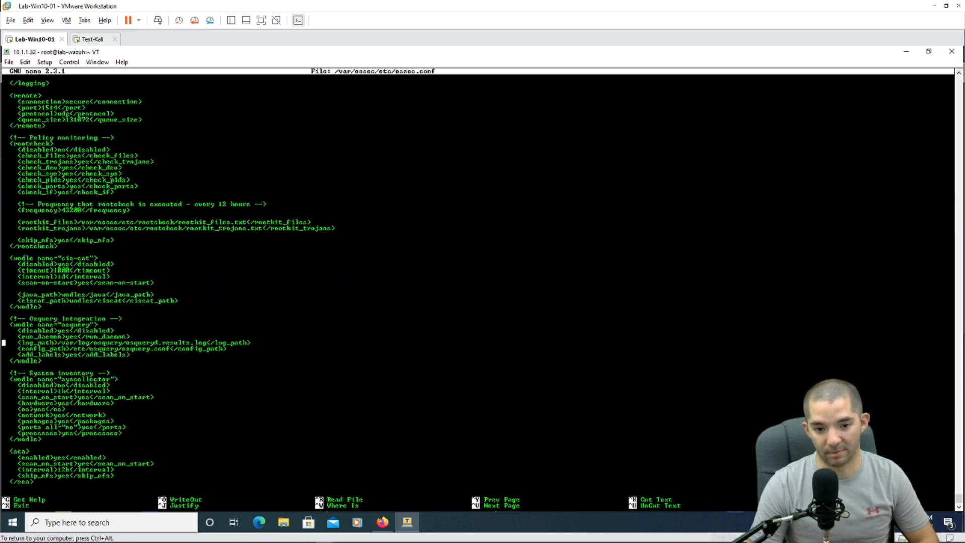
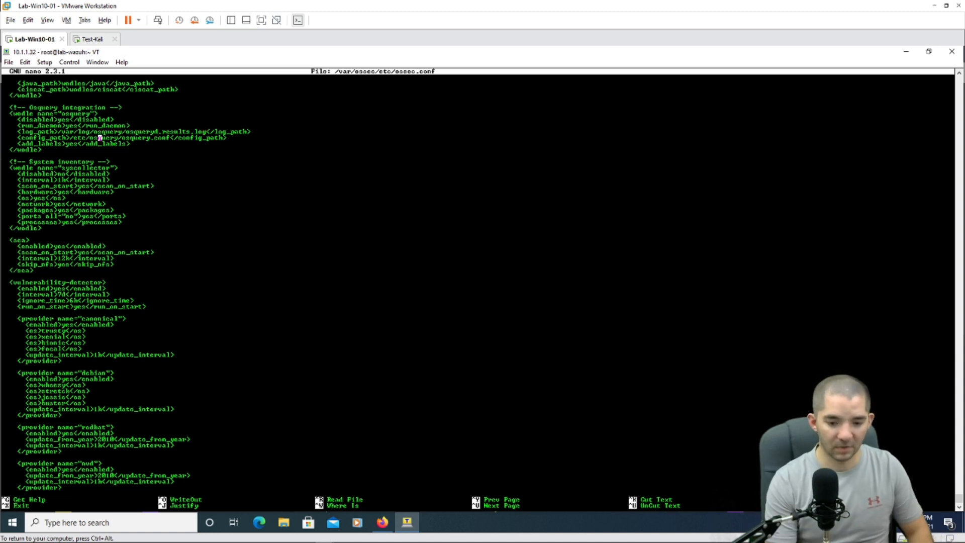
Step: Exit nano to close the ossec.conf configuration file
{"action": "key", "text": "ctrl+x"}
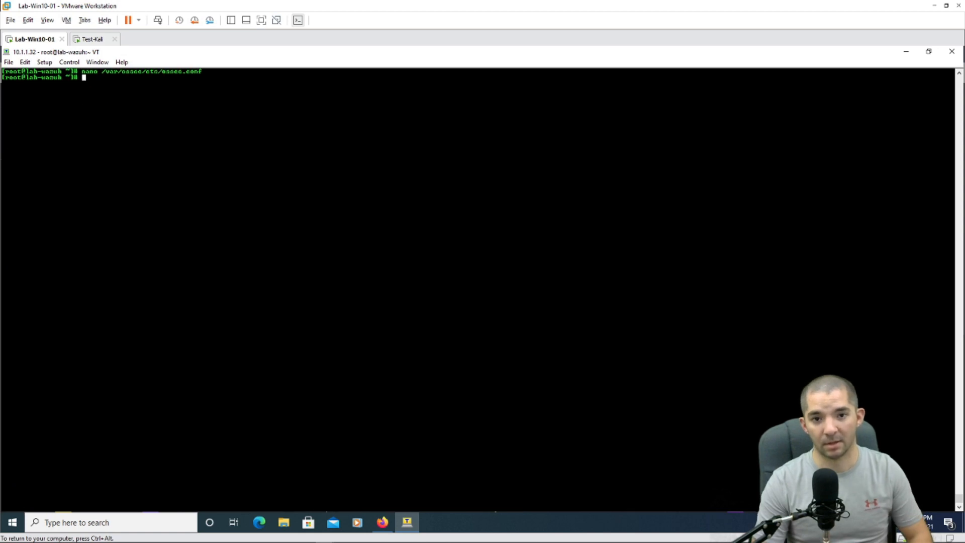
Step: Log out of the lab-wazuh SSH session with exit and switch to the Test-Kali virtual machine
{"action": "type", "text": "exit"}
{"action": "key", "text": "Return"}
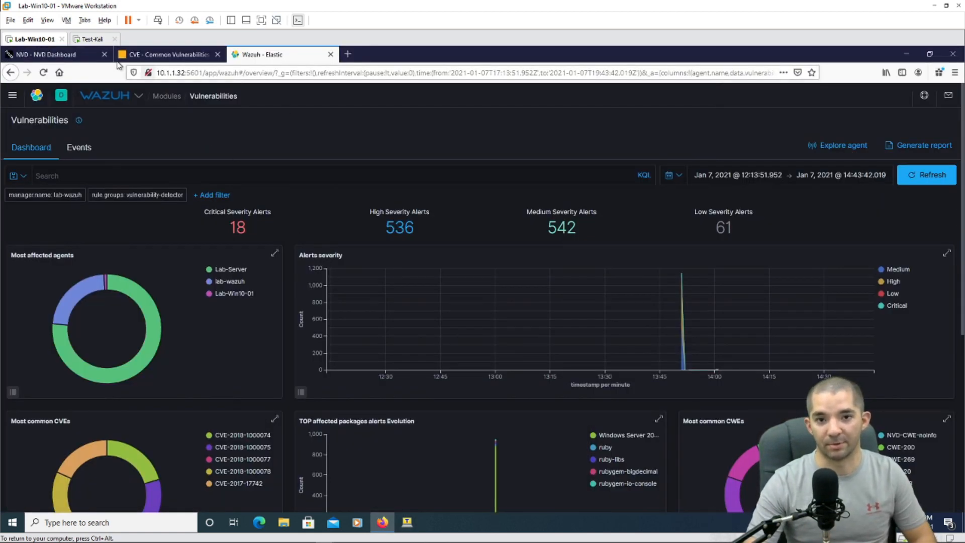
{"action": "left_click", "coordinate": [90, 39]}
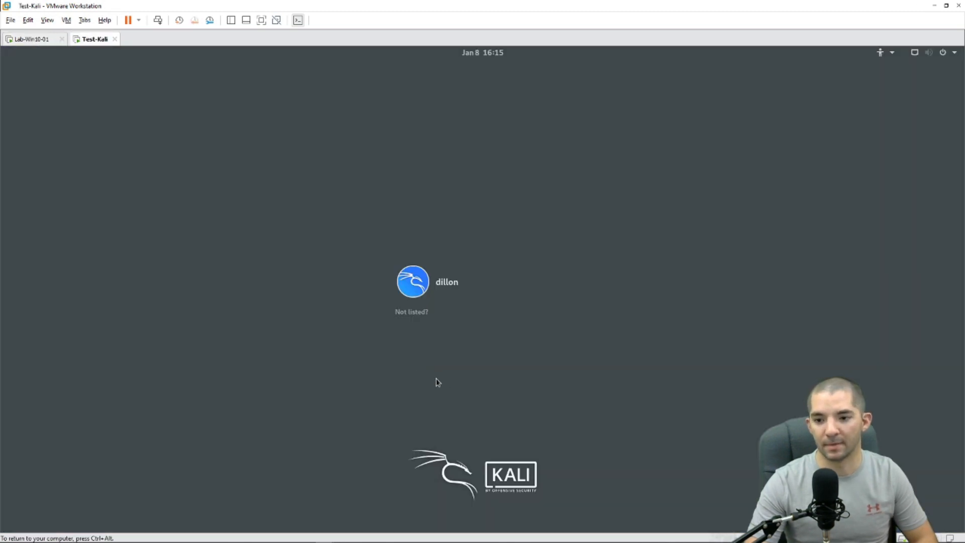
Step: Sign in to Kali with the account password, release input and bring back the gvm install notes
{"action": "left_click", "coordinate": [453, 291]}
{"action": "type", "text": "•••••••••••••"}
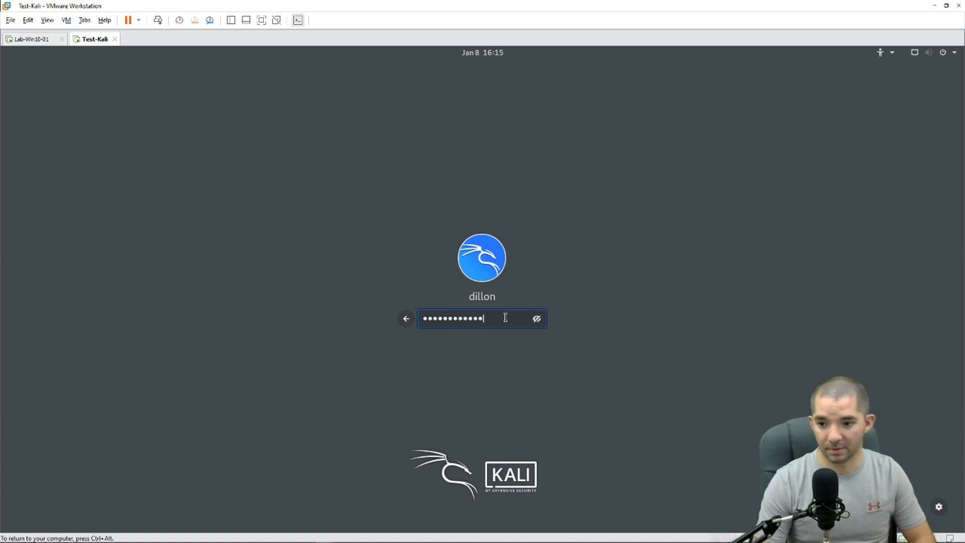
{"action": "key", "text": "Return"}
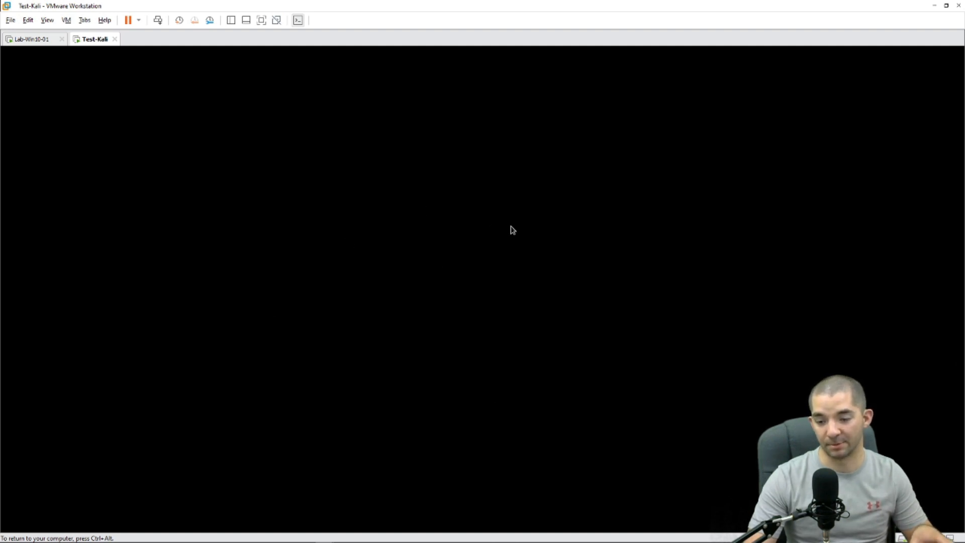
{"action": "key", "text": "ctrl+alt"}
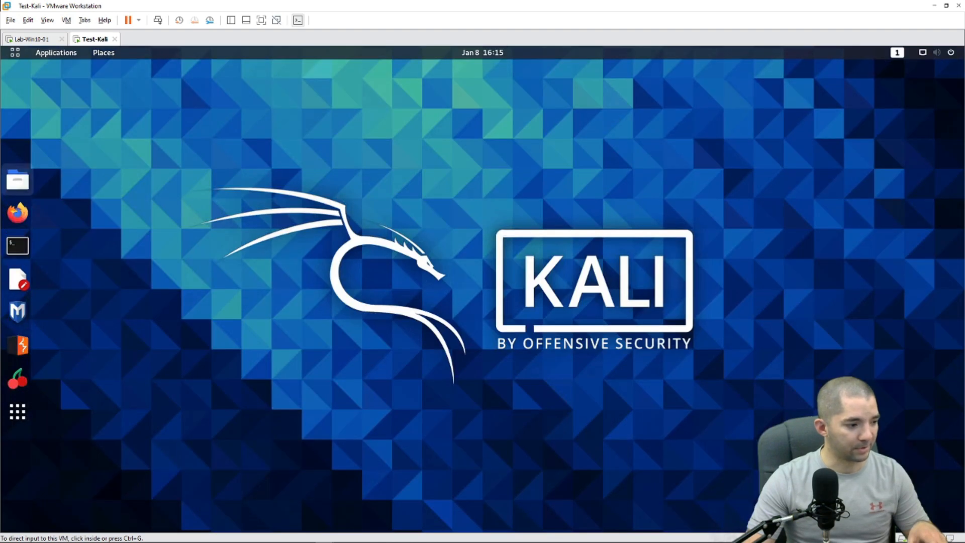
{"action": "key", "text": "alt+Tab"}
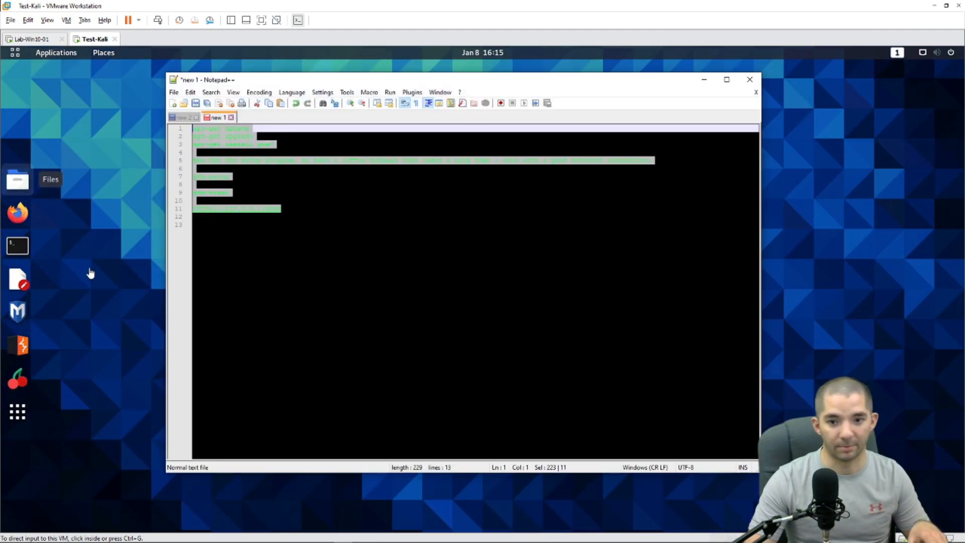
Step: Delete the long setup-takes-a-while note line from the gvm install notes
{"action": "left_click", "coordinate": [312, 225]}
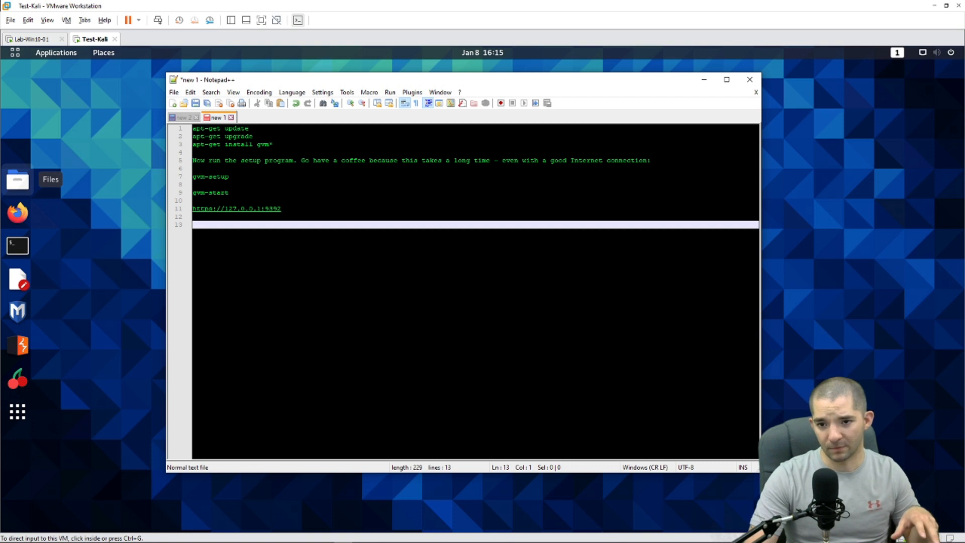
{"action": "left_click_drag", "start_coordinate": [250, 128], "coordinate": [194, 129]}
{"action": "left_click_drag", "start_coordinate": [254, 136], "coordinate": [654, 160]}
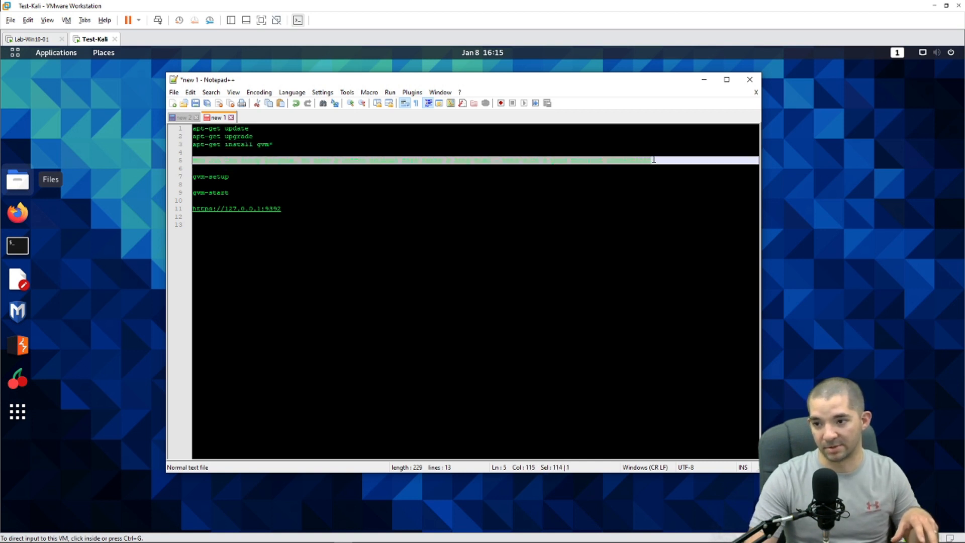
{"action": "key", "text": "BackSpace"}
{"action": "key", "text": "BackSpace"}
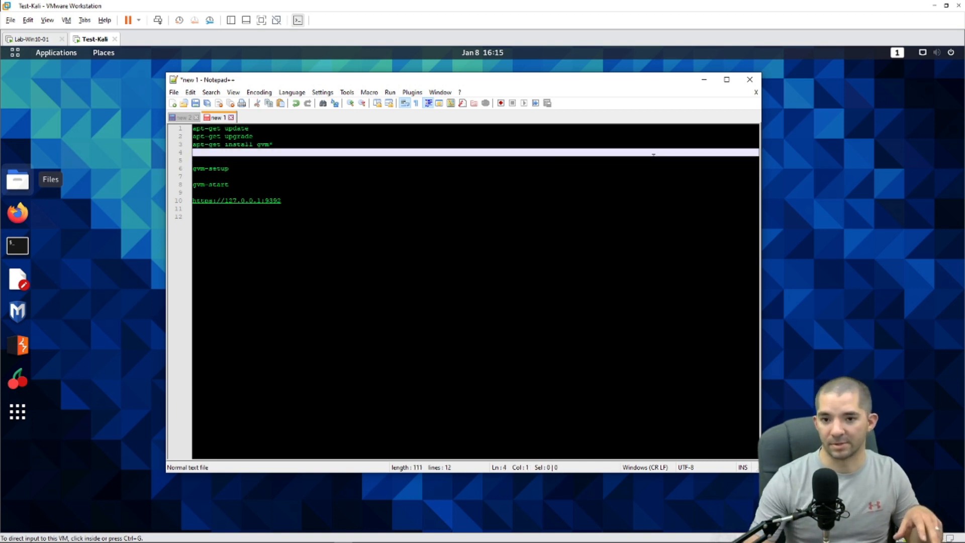
{"action": "left_click", "coordinate": [247, 175]}
{"action": "left_click_drag", "start_coordinate": [274, 144], "coordinate": [190, 168]}
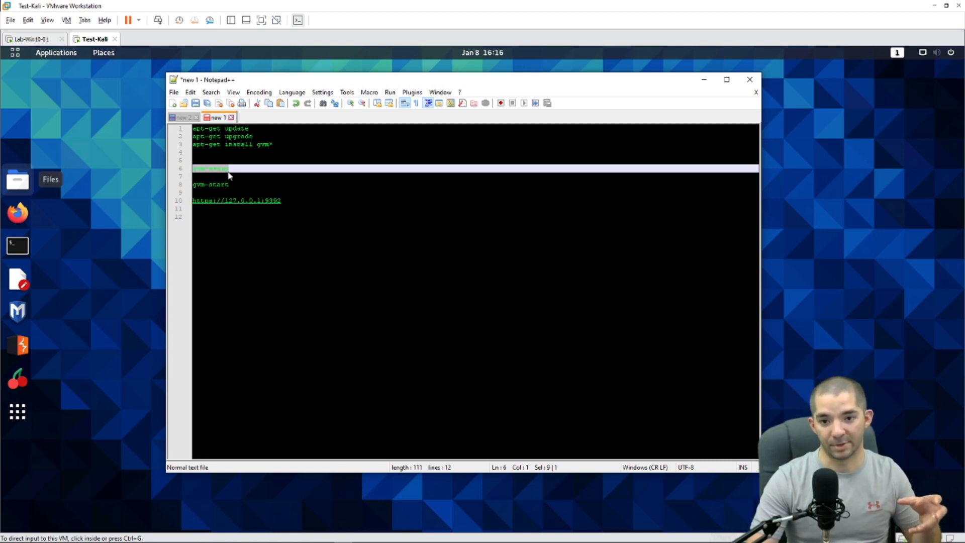
{"action": "left_click_drag", "start_coordinate": [242, 184], "coordinate": [195, 184]}
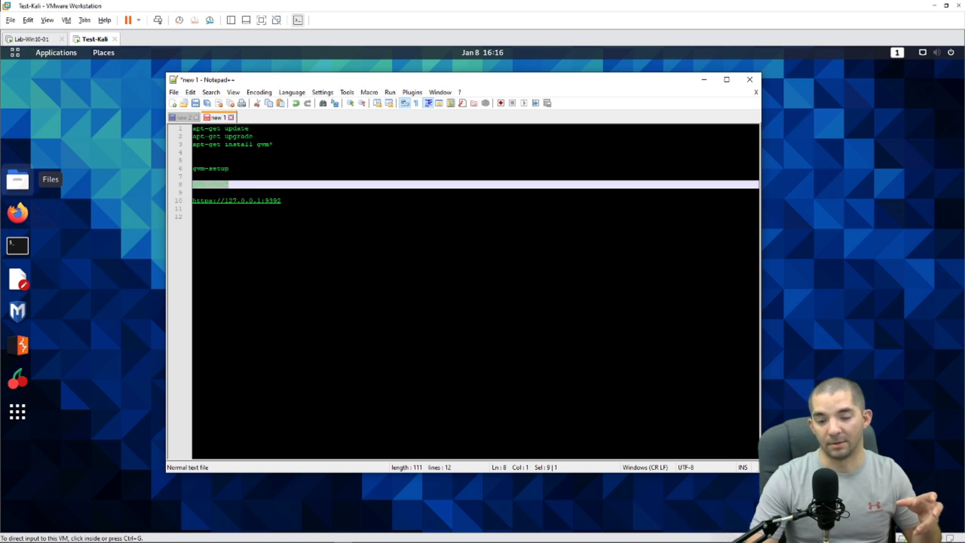
{"action": "left_click_drag", "start_coordinate": [229, 169], "coordinate": [193, 169]}
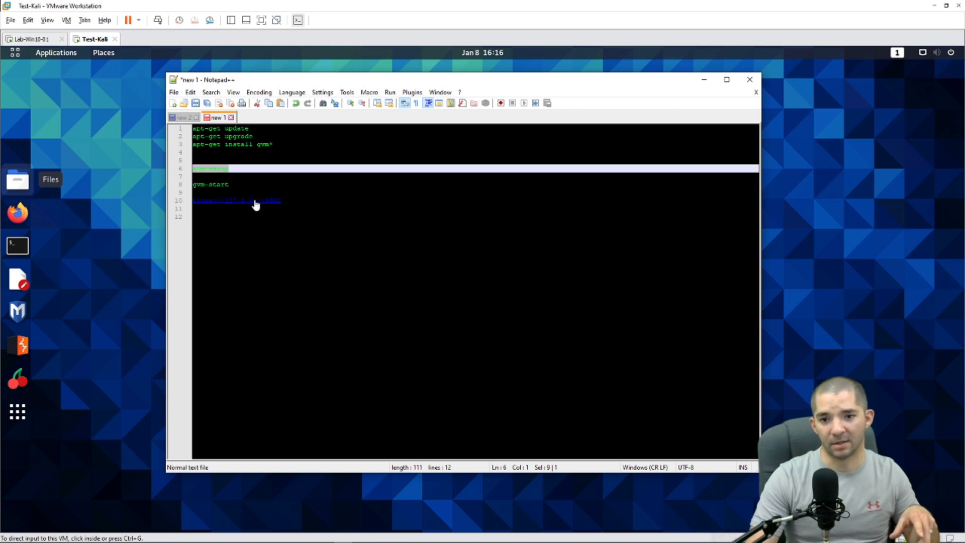
{"action": "left_click_drag", "start_coordinate": [230, 185], "coordinate": [184, 186]}
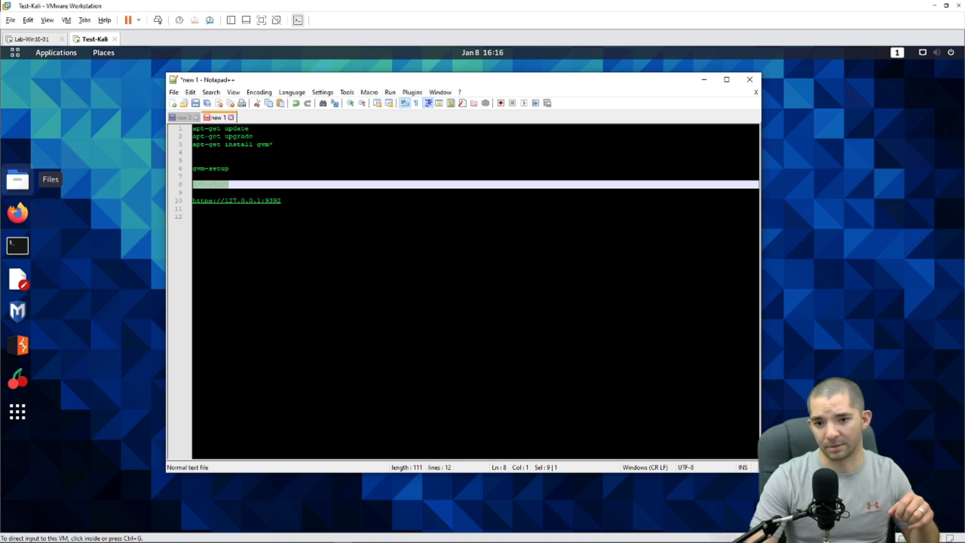
{"action": "left_click_drag", "start_coordinate": [283, 201], "coordinate": [186, 202]}
{"action": "left_click", "coordinate": [132, 251]}
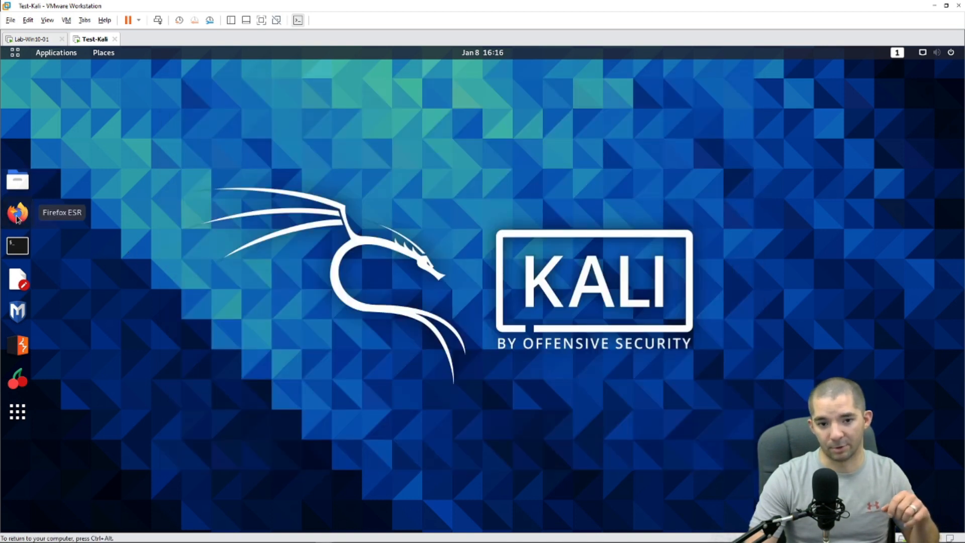
Step: Run systemctl status greenbone-security-assistant to confirm it is active, then minimize the terminal
{"action": "left_click", "coordinate": [17, 213]}
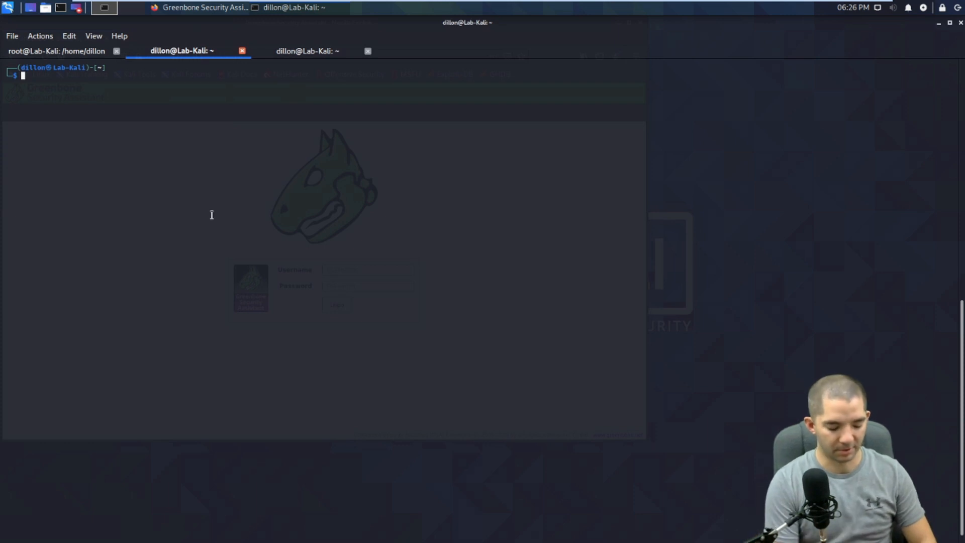
{"action": "type", "text": "sudo"}
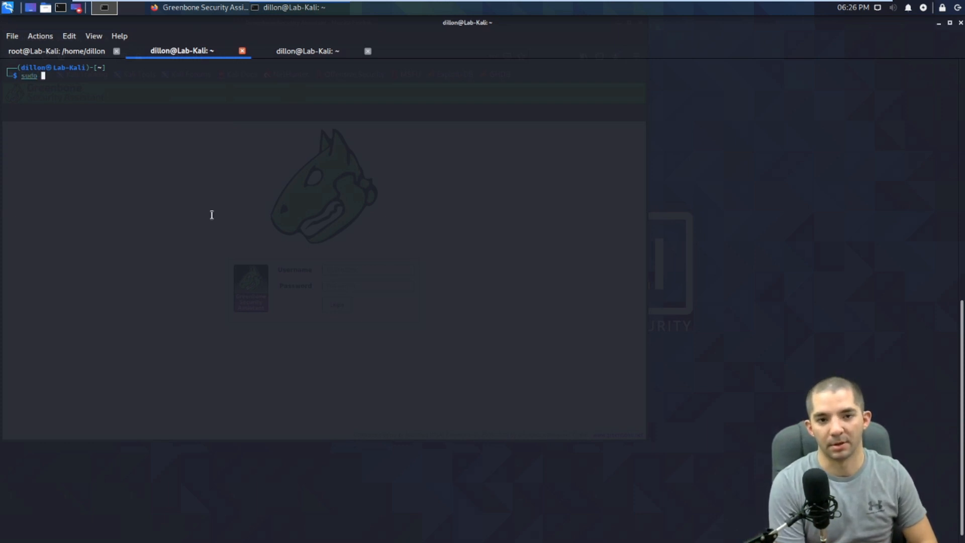
{"action": "key", "text": "BackSpace"}
{"action": "key", "text": "BackSpace"}
{"action": "key", "text": "BackSpace"}
{"action": "key", "text": "BackSpace"}
{"action": "key", "text": "BackSpace"}
{"action": "type", "text": "system"}
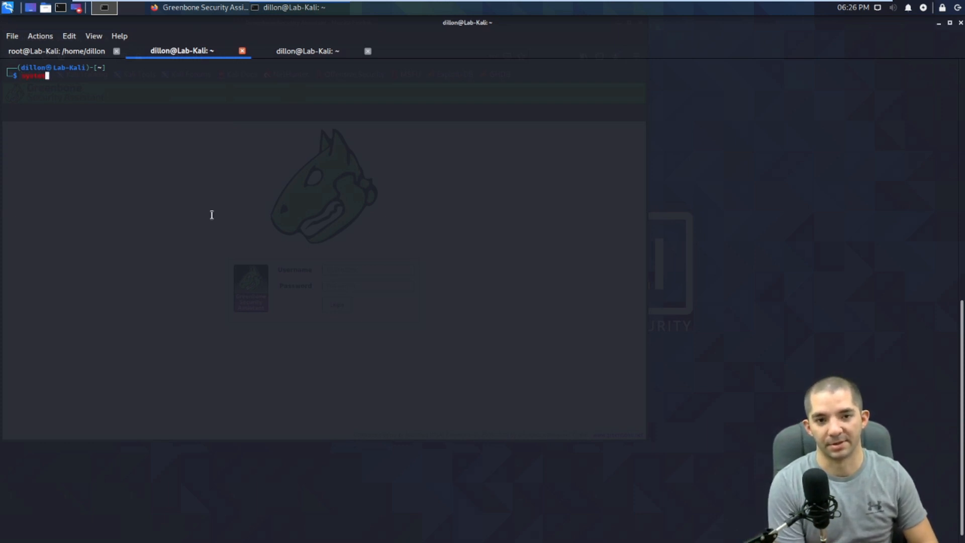
{"action": "type", "text": "ctl sta"}
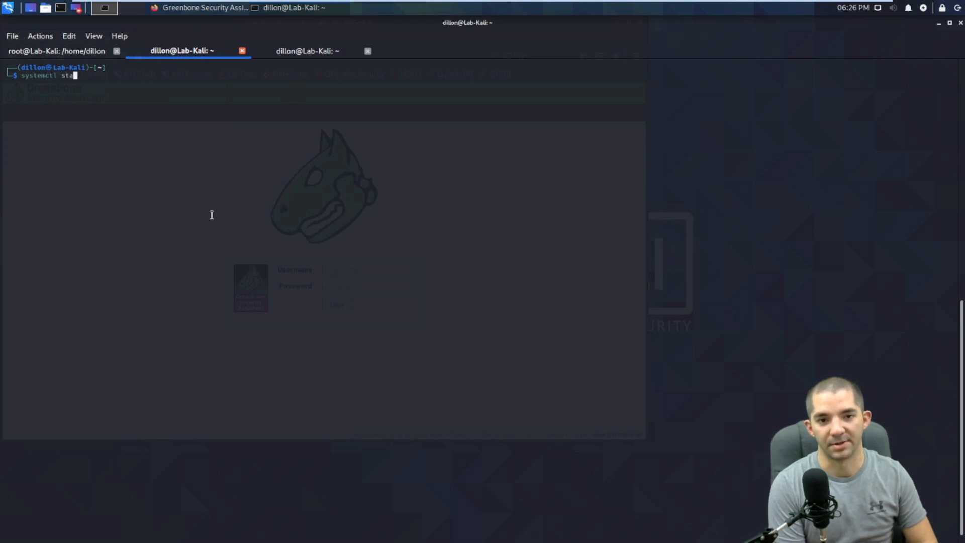
{"action": "type", "text": "tus greenbone"}
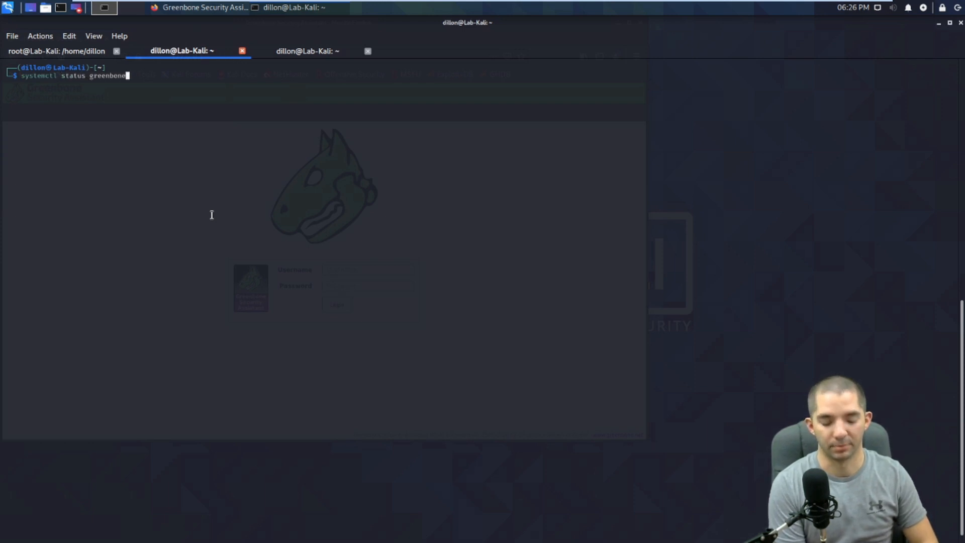
{"action": "type", "text": "-security"}
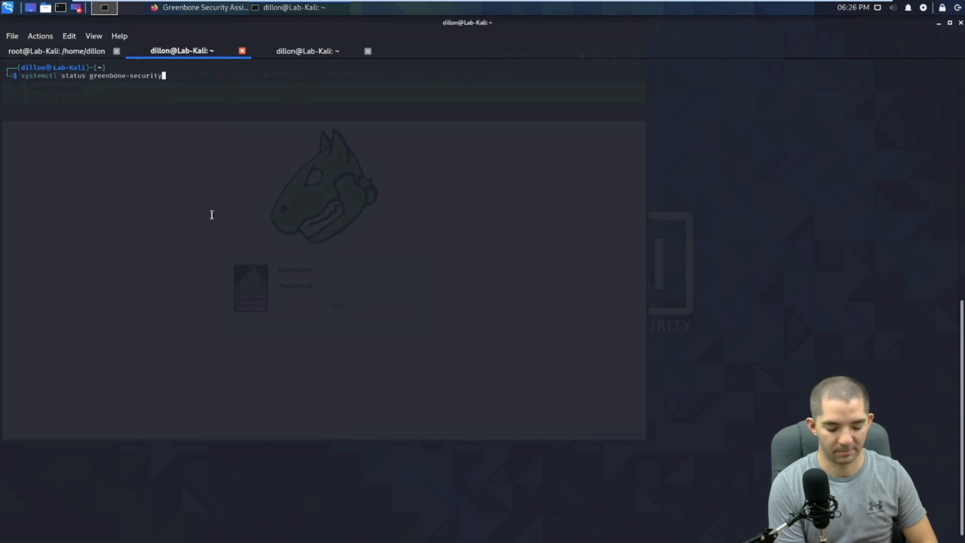
{"action": "type", "text": "-assistat"}
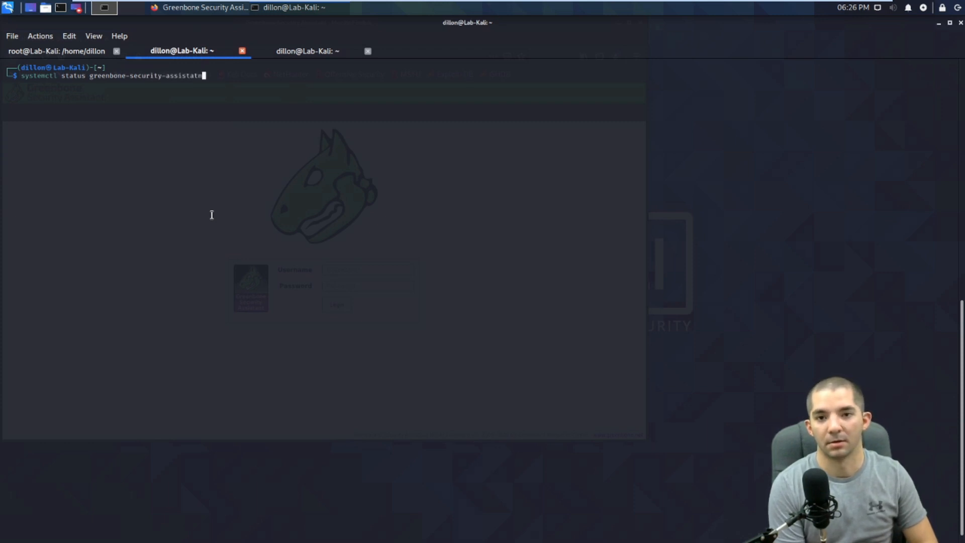
{"action": "key", "text": "BackSpace"}
{"action": "type", "text": "nt"}
{"action": "key", "text": "Return"}
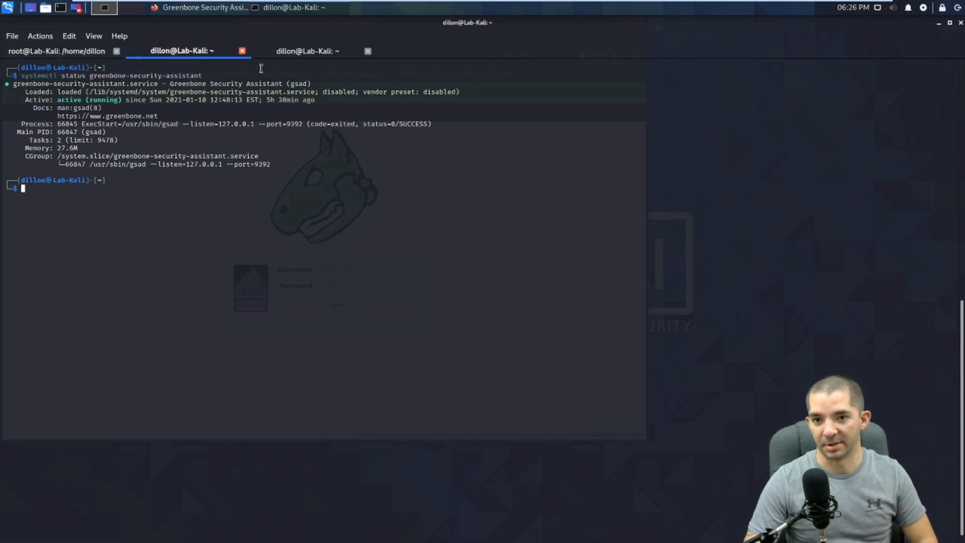
{"action": "left_click", "coordinate": [938, 24]}
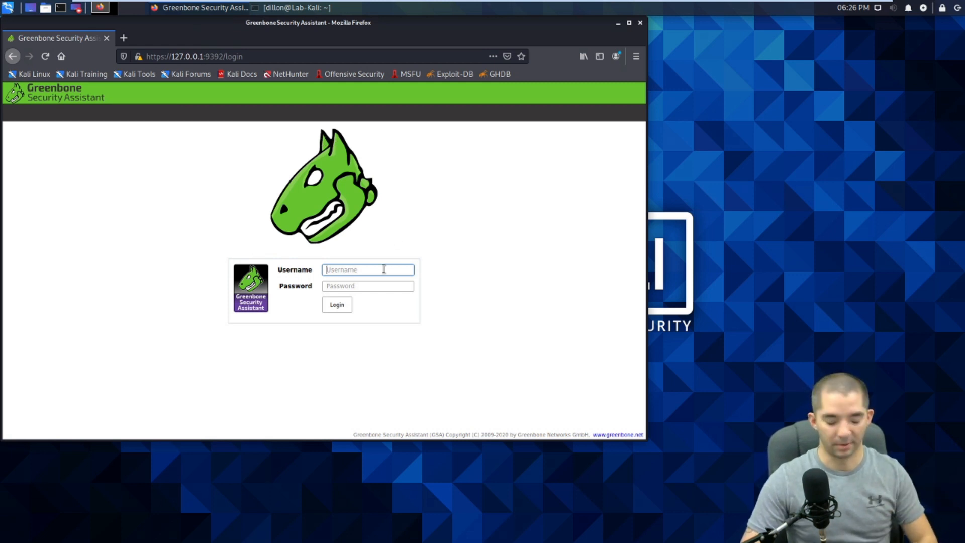
Step: Enter username admin and print the generated admin password from adminpass.txt in the root terminal
{"action": "type", "text": "admin"}
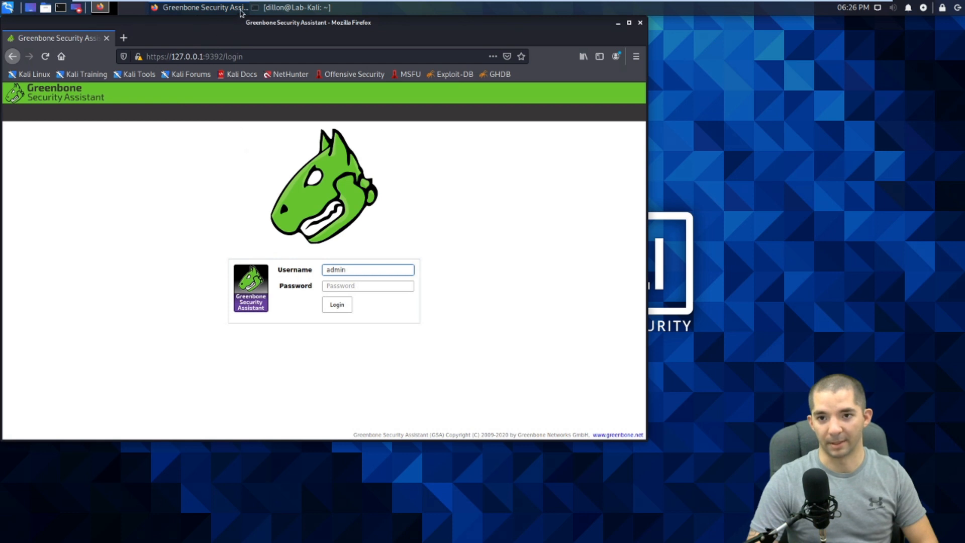
{"action": "left_click", "coordinate": [271, 7]}
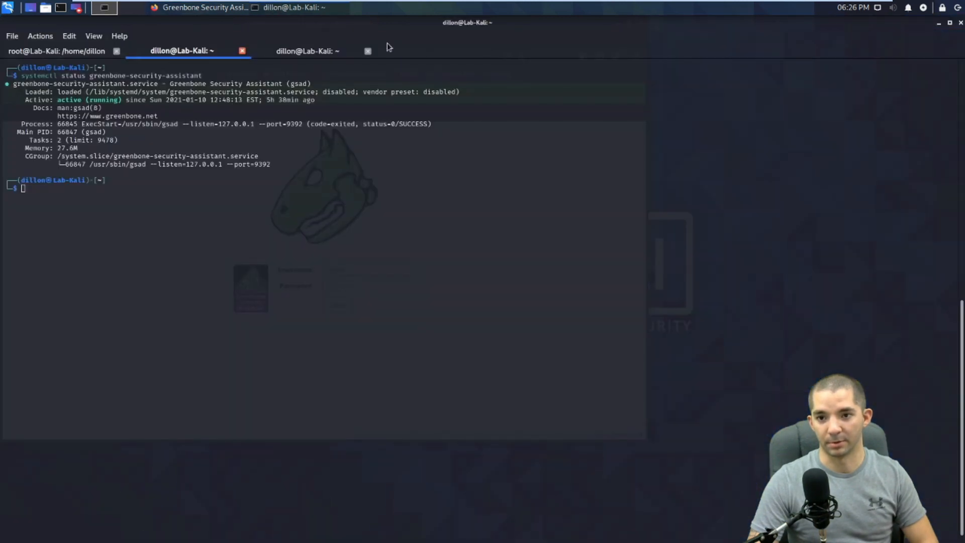
{"action": "left_click", "coordinate": [302, 52]}
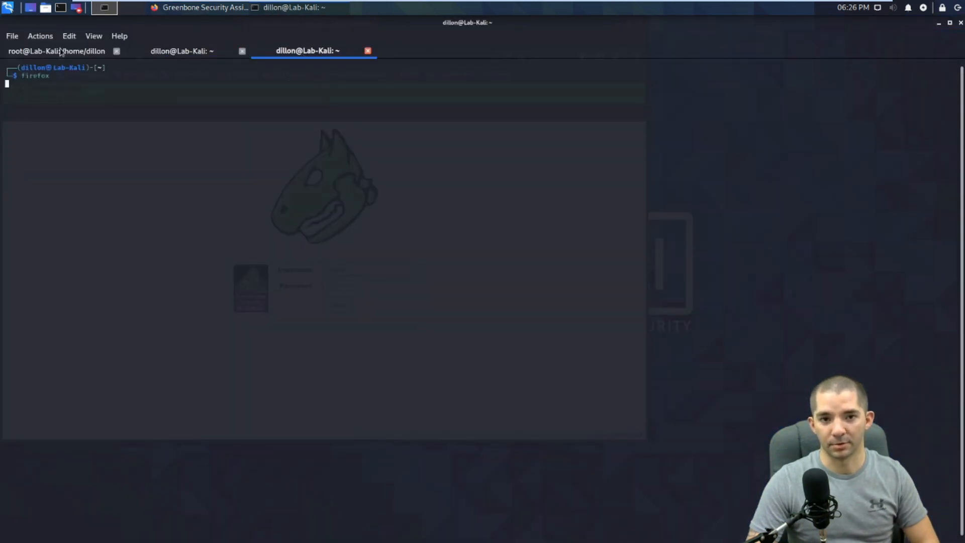
{"action": "left_click", "coordinate": [85, 53]}
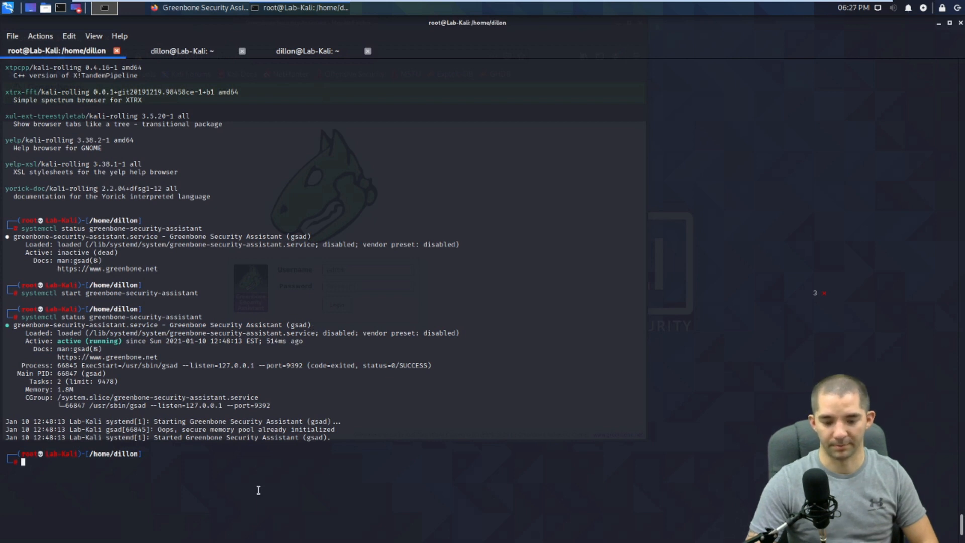
{"action": "type", "text": "cat"}
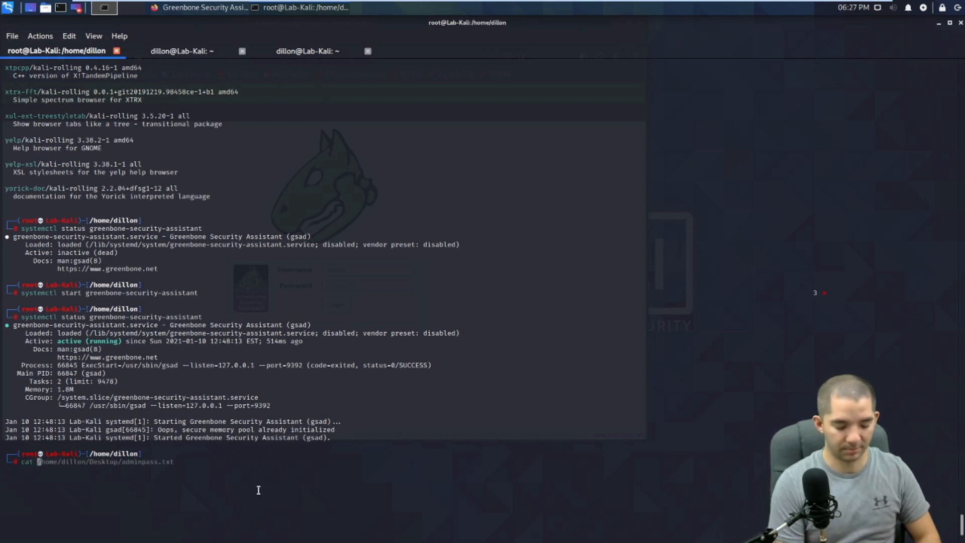
{"action": "key", "text": "ctrl+l"}
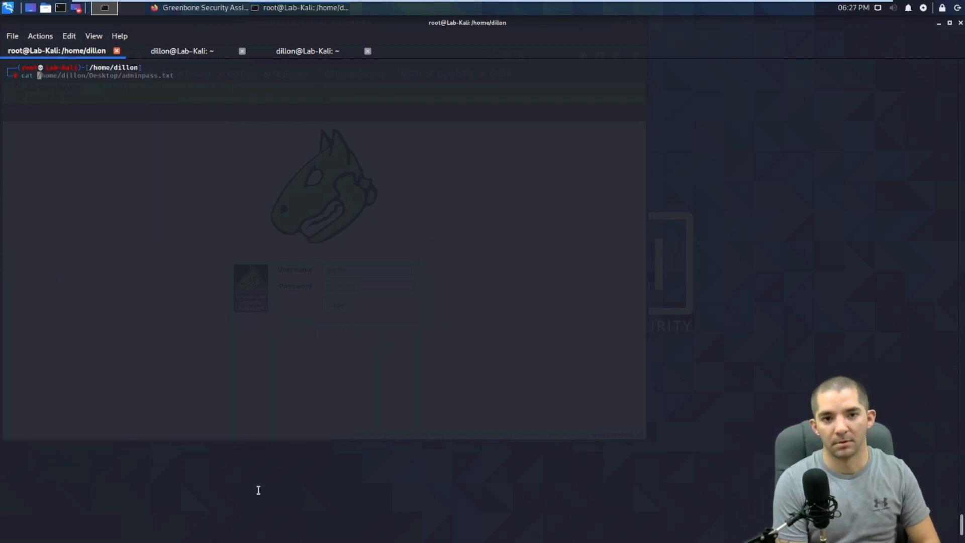
{"action": "type", "text": "/"}
{"action": "key", "text": "Right"}
{"action": "key", "text": "Return"}
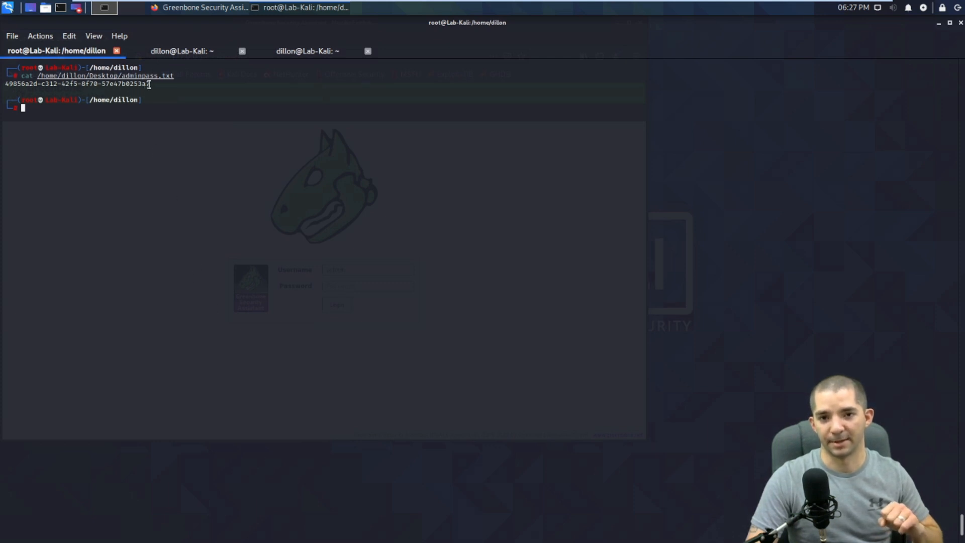
Step: Copy the printed password, paste it into the login Password field and sign in
{"action": "left_click_drag", "start_coordinate": [151, 84], "coordinate": [6, 83]}
{"action": "left_click", "coordinate": [6, 84]}
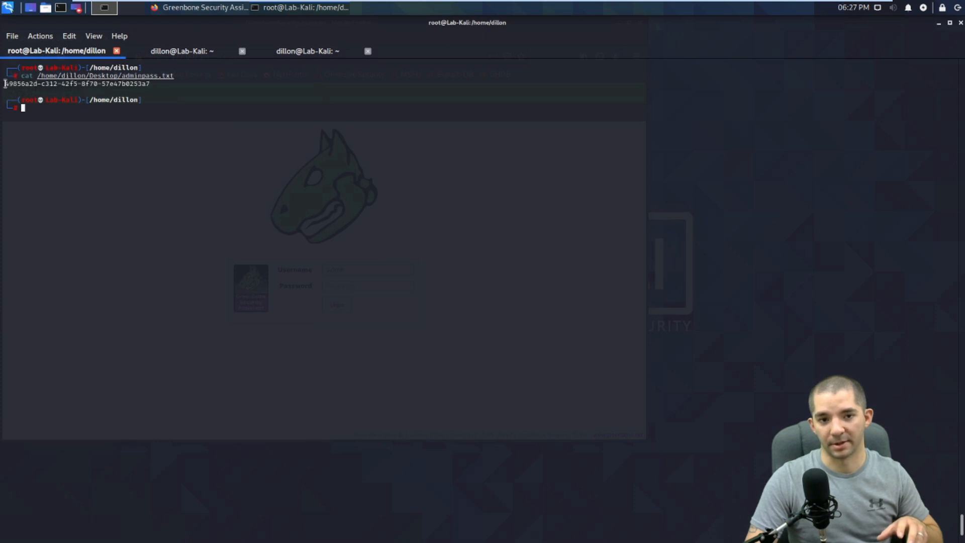
{"action": "left_click_drag", "start_coordinate": [152, 85], "coordinate": [8, 84]}
{"action": "right_click", "coordinate": [7, 85]}
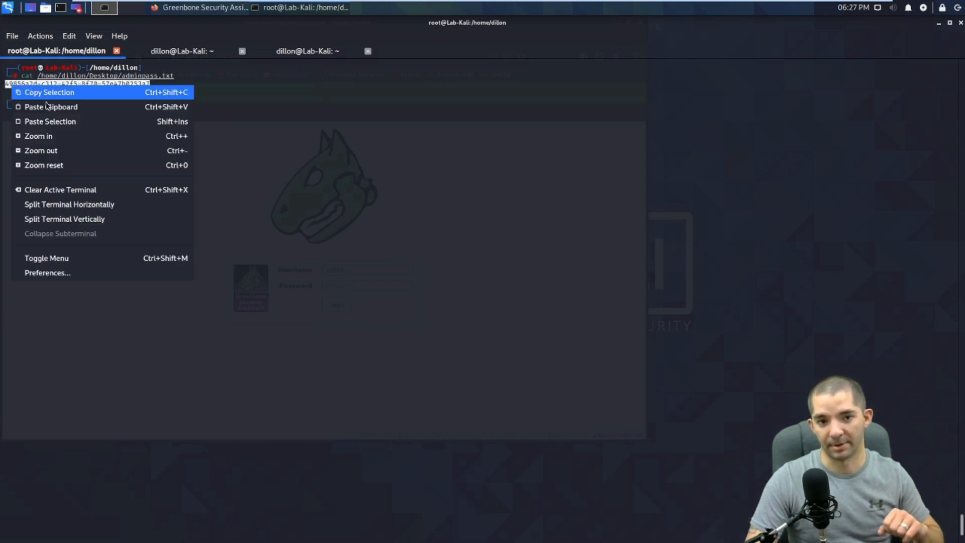
{"action": "left_click", "coordinate": [11, 90]}
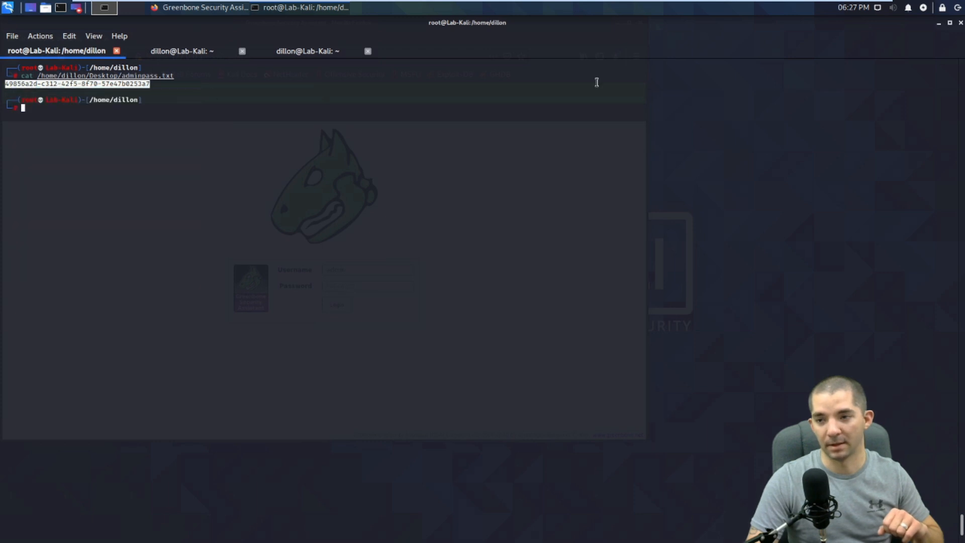
{"action": "left_click", "coordinate": [939, 24]}
{"action": "left_click", "coordinate": [349, 284]}
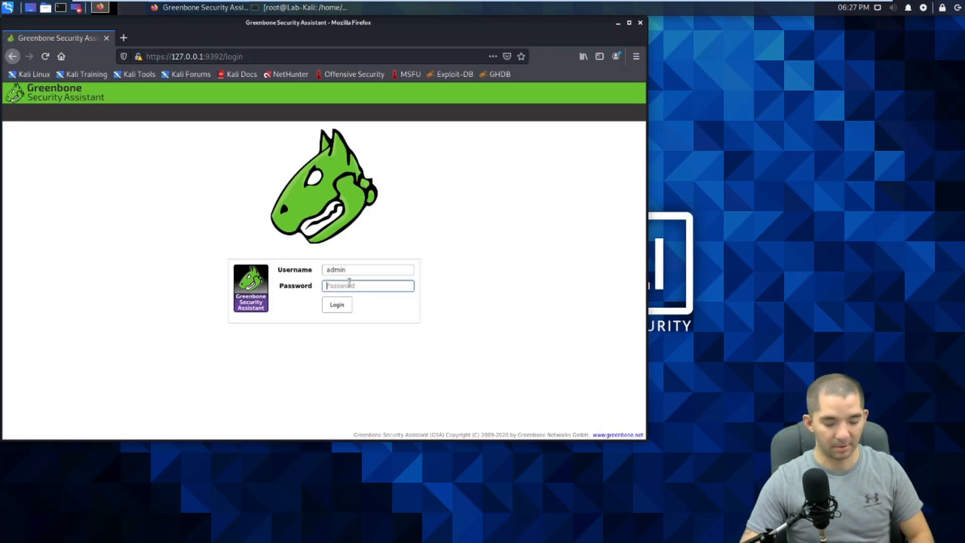
{"action": "key", "text": "ctrl+v"}
{"action": "key", "text": "Return"}
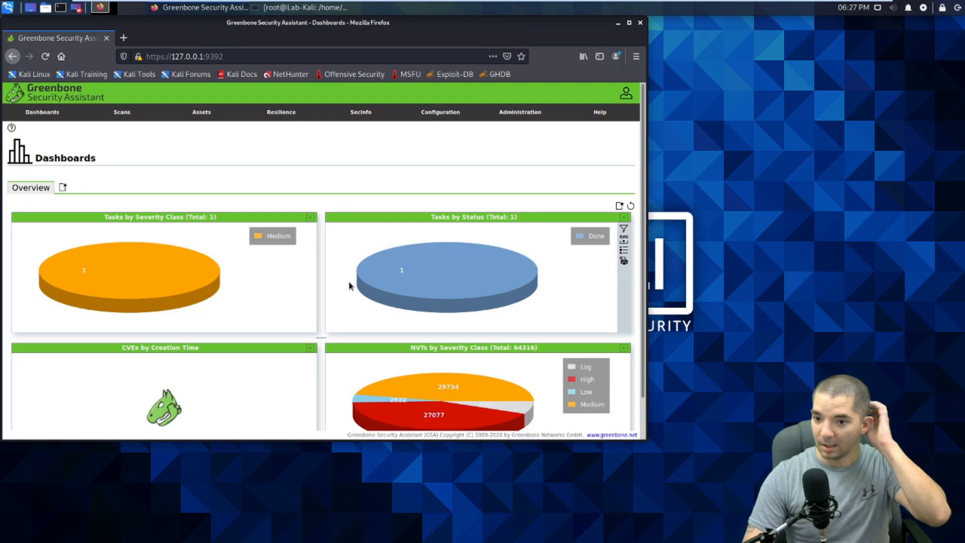
Step: Maximize Firefox and go to Administration > Users to list the administrator accounts
{"action": "left_click", "coordinate": [629, 23]}
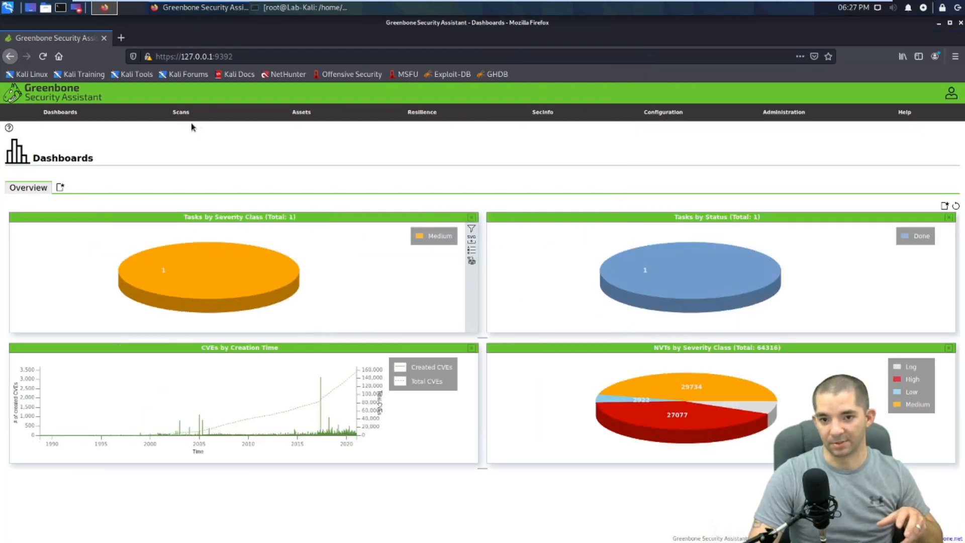
{"action": "mouse_move", "coordinate": [386, 142]}
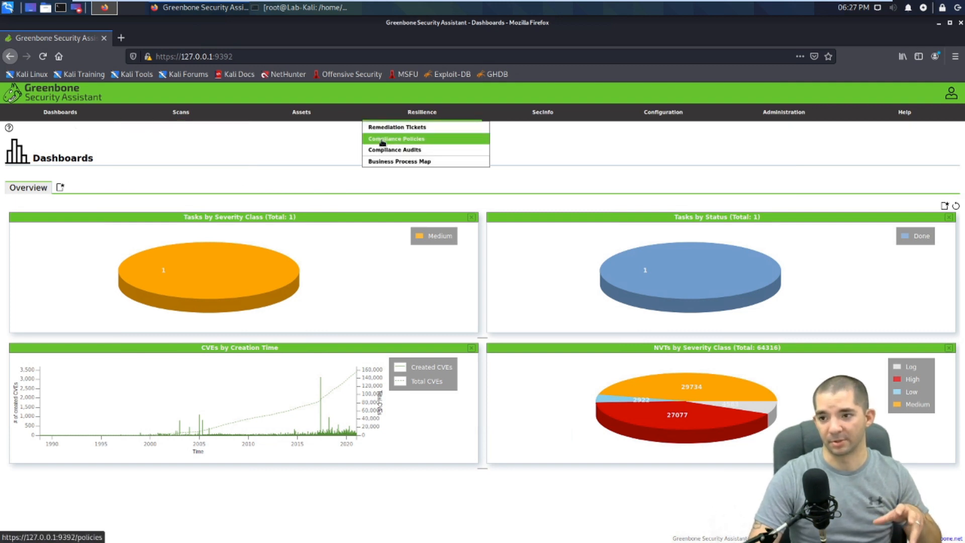
{"action": "mouse_move", "coordinate": [694, 118]}
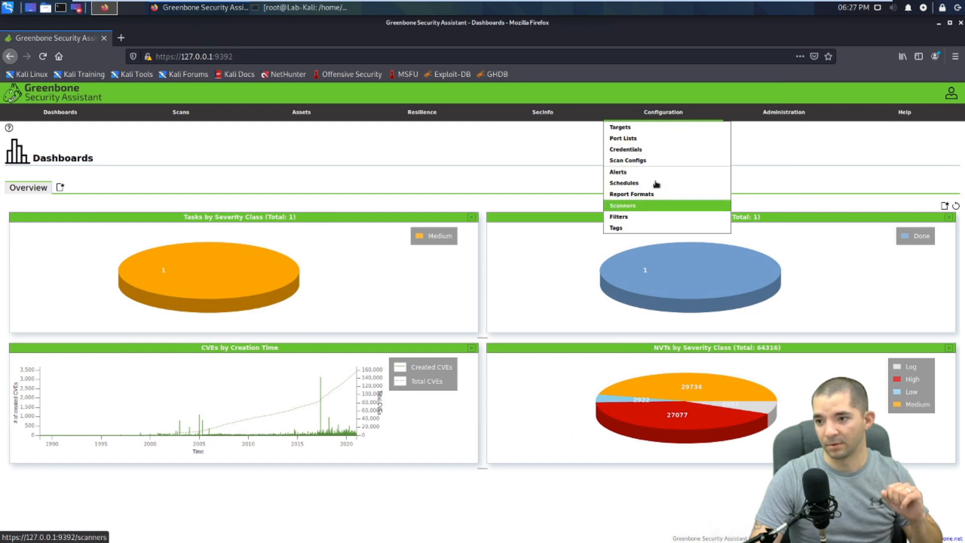
{"action": "mouse_move", "coordinate": [798, 117]}
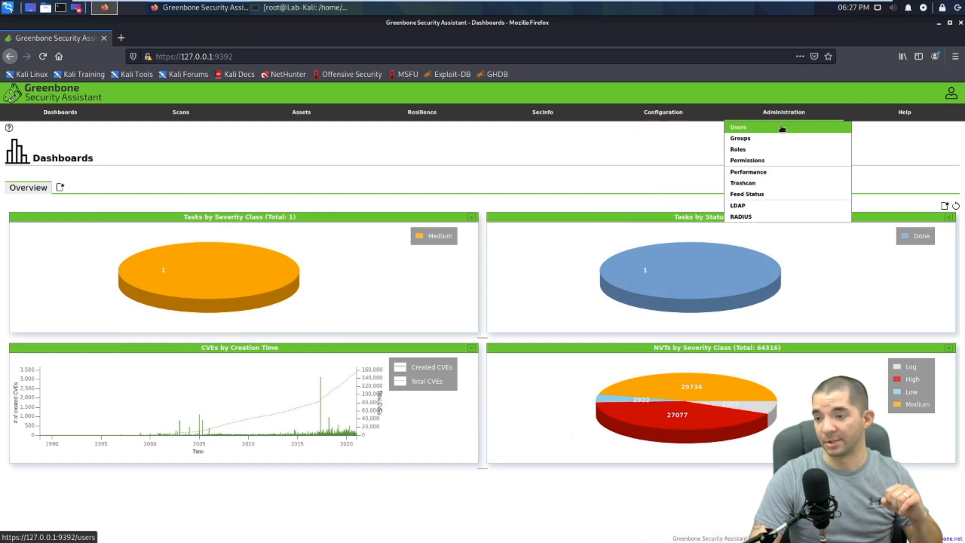
{"action": "left_click", "coordinate": [780, 127]}
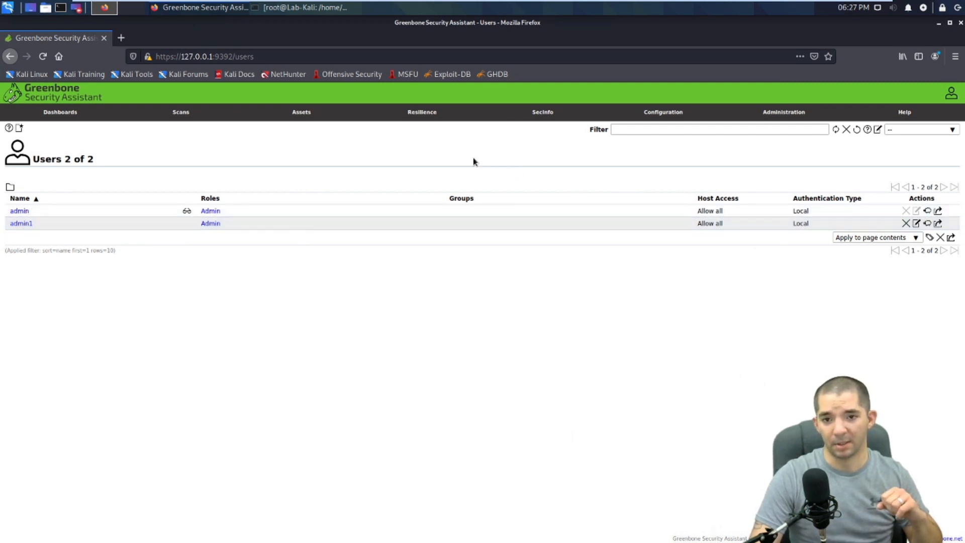
Step: Go to Scans > Tasks to view the completed fw scan task
{"action": "mouse_move", "coordinate": [181, 114]}
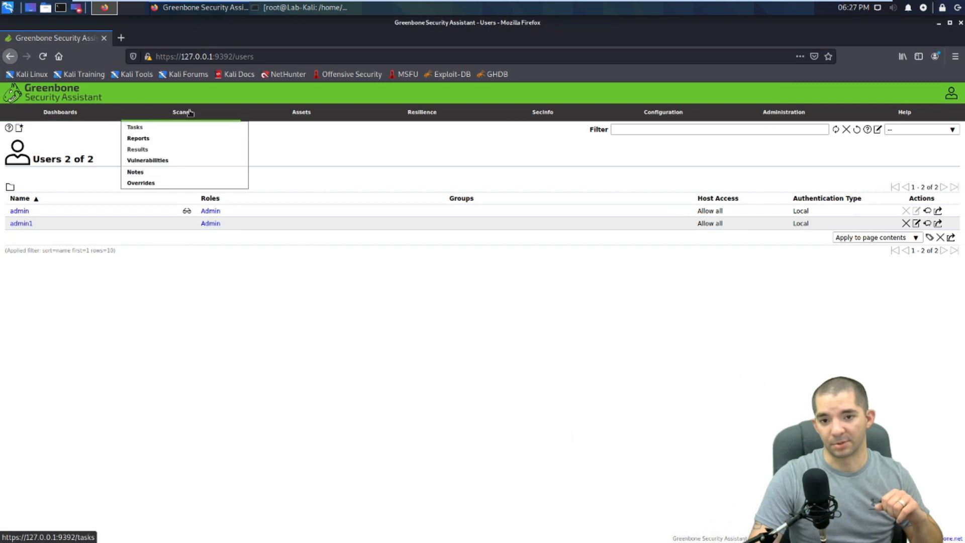
{"action": "left_click", "coordinate": [179, 127]}
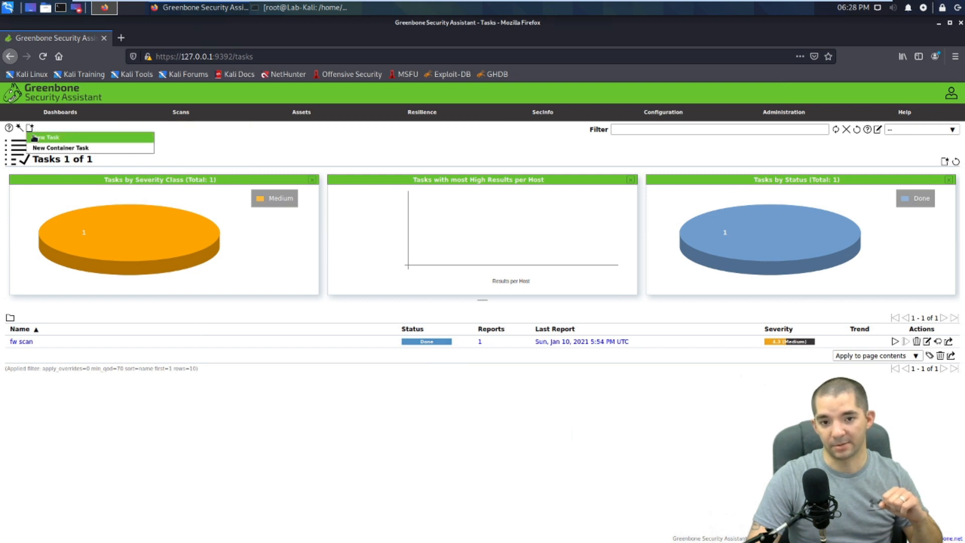
Step: Start a new task and save a new target 'Lab Range' with hosts 10.1.1.0/24
{"action": "left_click", "coordinate": [34, 138]}
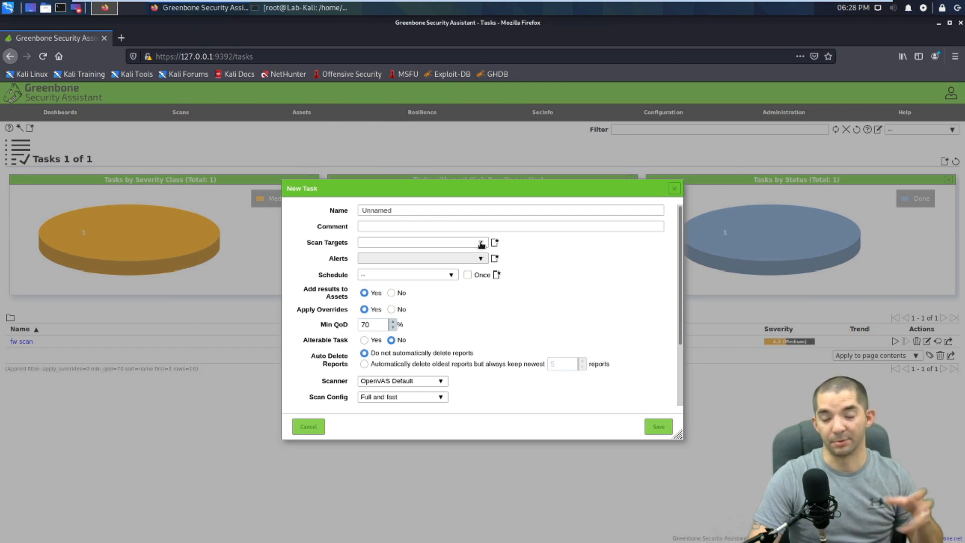
{"action": "left_click", "coordinate": [495, 244]}
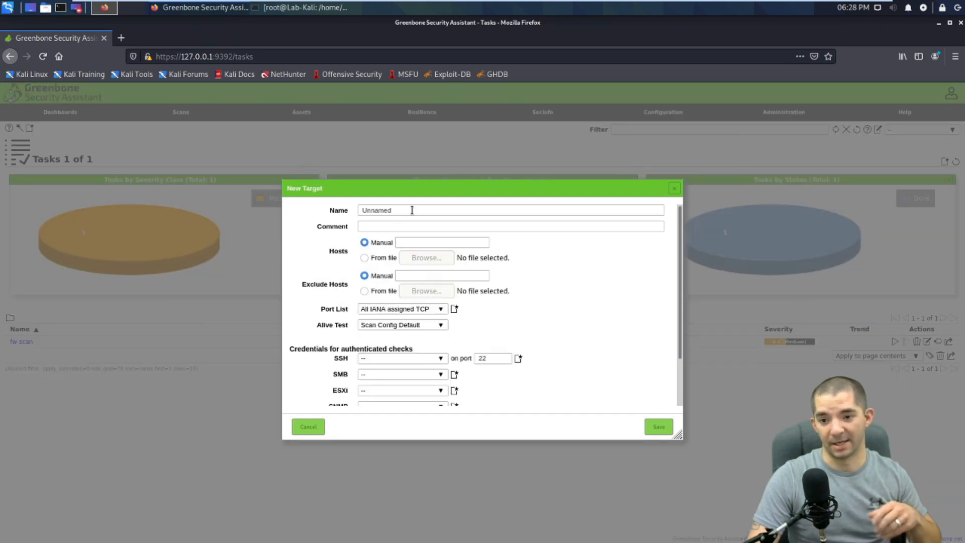
{"action": "left_click_drag", "start_coordinate": [411, 213], "coordinate": [301, 209]}
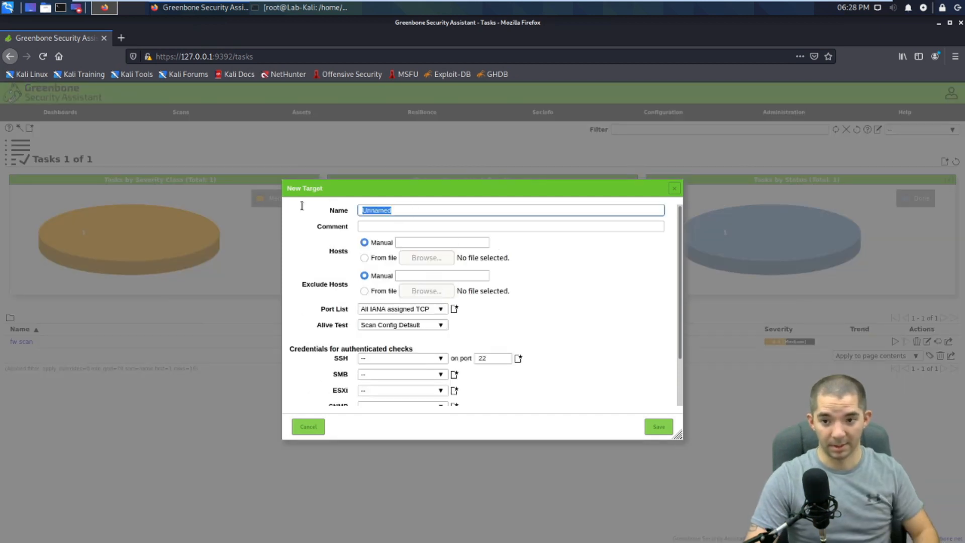
{"action": "type", "text": "Lab R"}
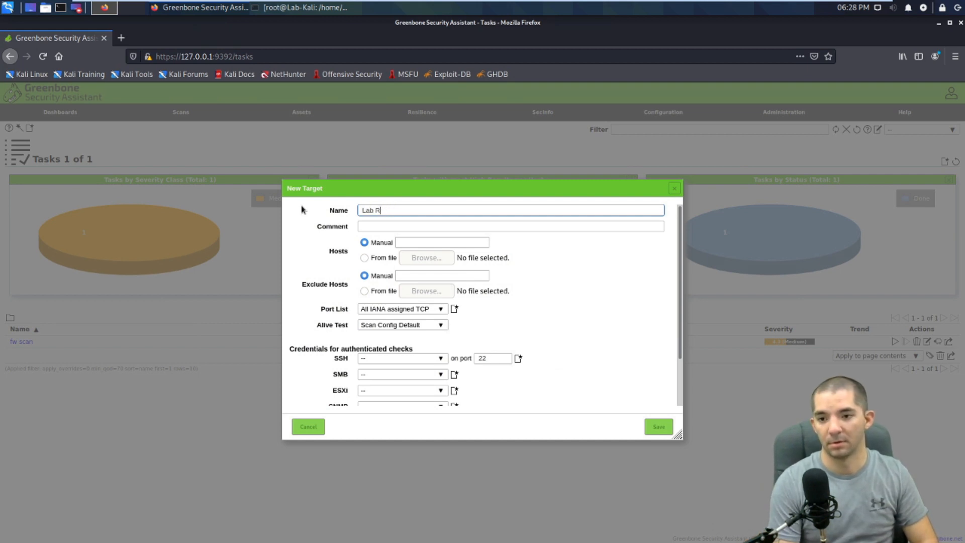
{"action": "type", "text": "ange"}
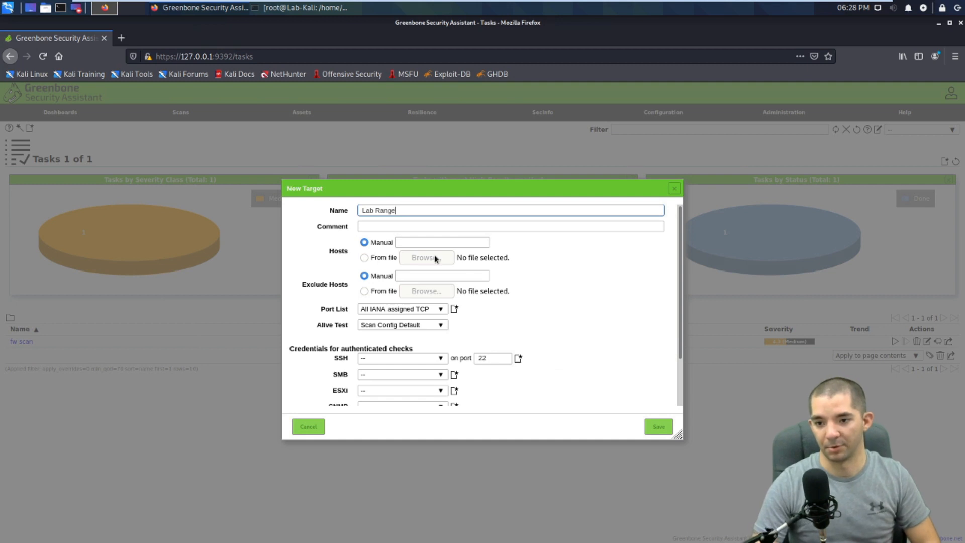
{"action": "left_click", "coordinate": [436, 243]}
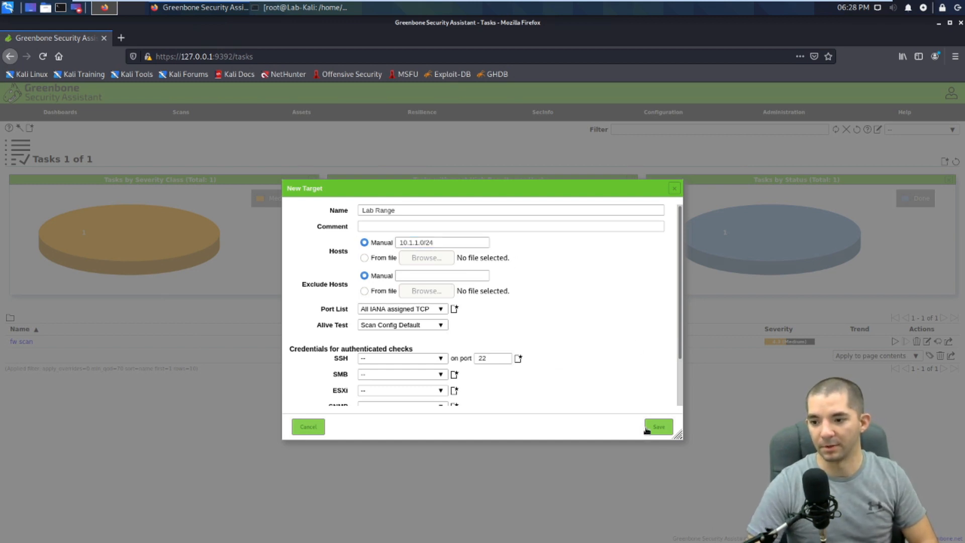
{"action": "left_click", "coordinate": [659, 427]}
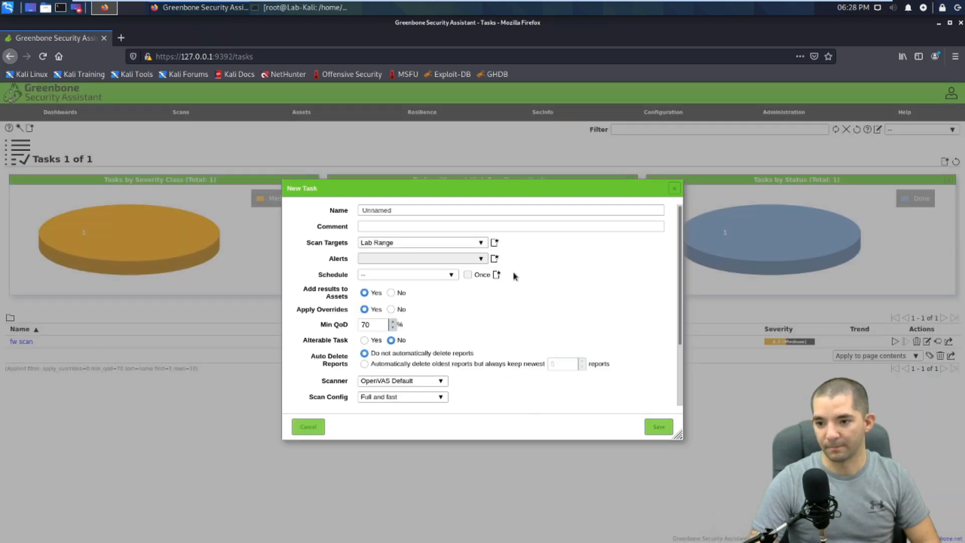
{"action": "left_click", "coordinate": [495, 243]}
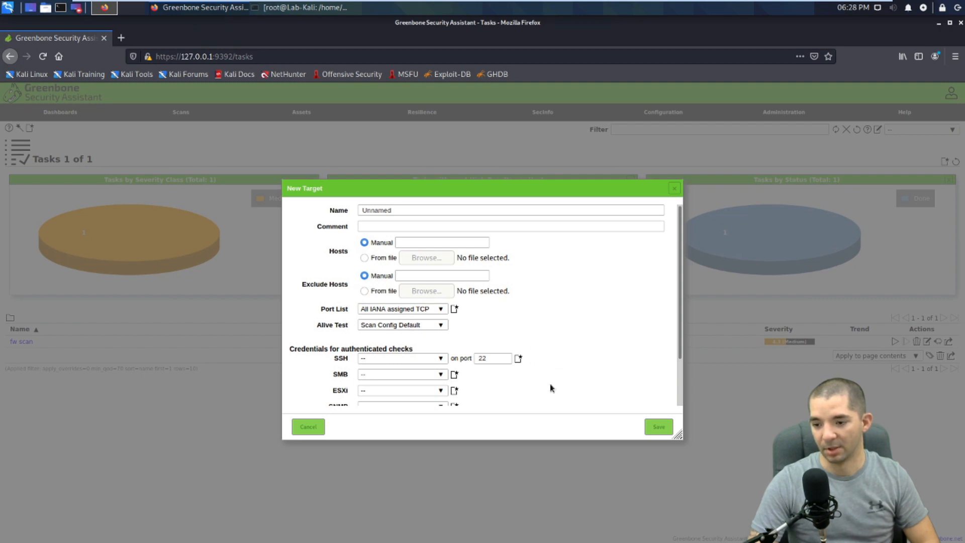
{"action": "left_click", "coordinate": [428, 360]}
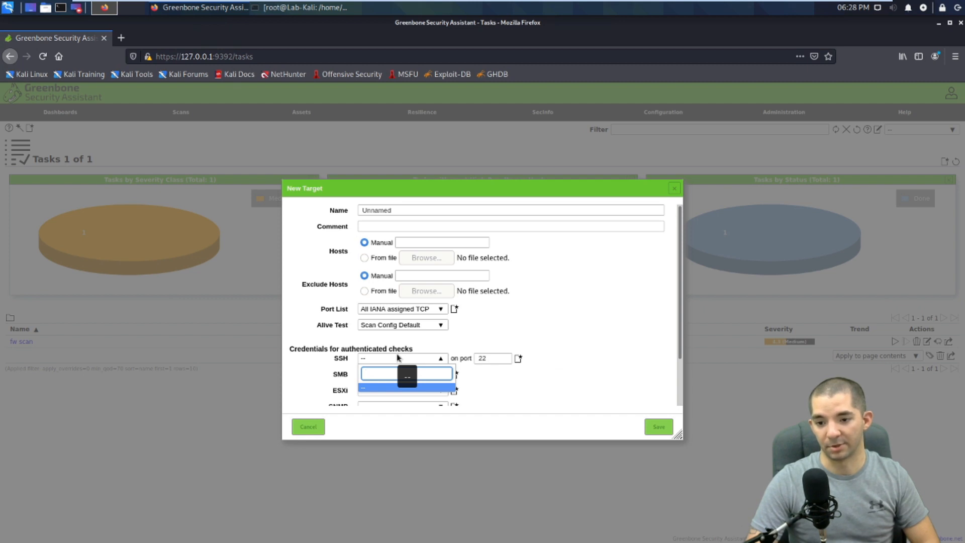
{"action": "scroll", "coordinate": [484, 373], "scroll_direction": "down", "scroll_amount": 2}
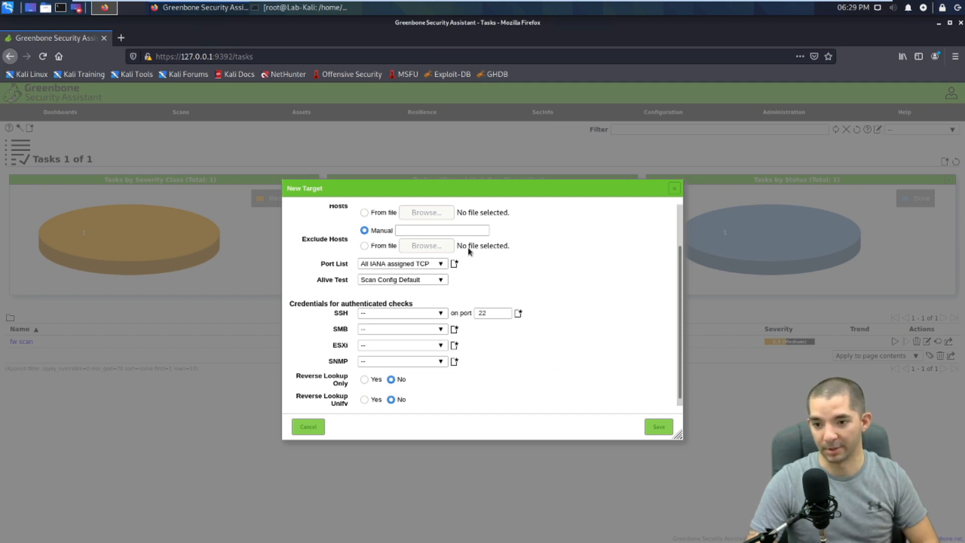
{"action": "scroll", "coordinate": [504, 274], "scroll_direction": "up", "scroll_amount": 2}
{"action": "left_click", "coordinate": [310, 427]}
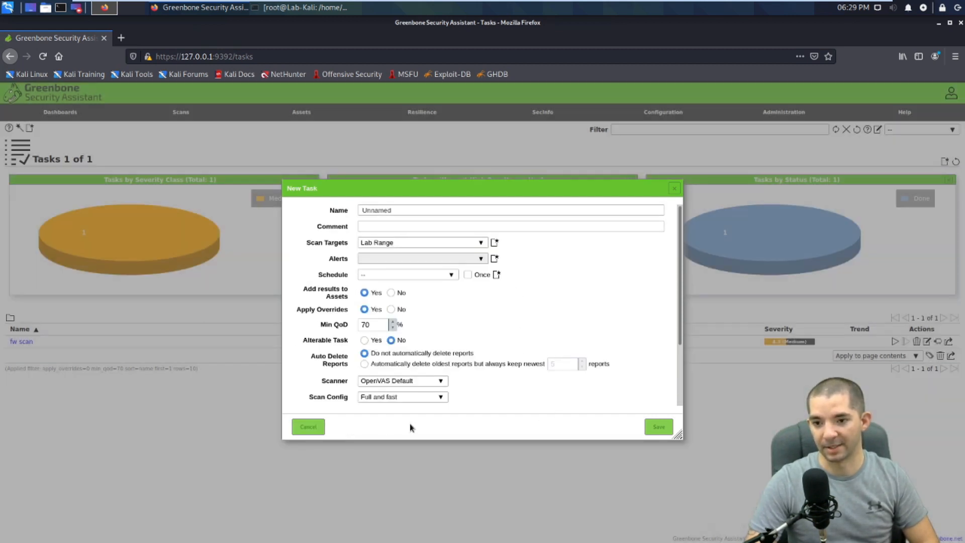
Step: Name the task 'Lab Range Scan', save it, and start it from the Tasks list
{"action": "left_click_drag", "start_coordinate": [418, 210], "coordinate": [336, 214]}
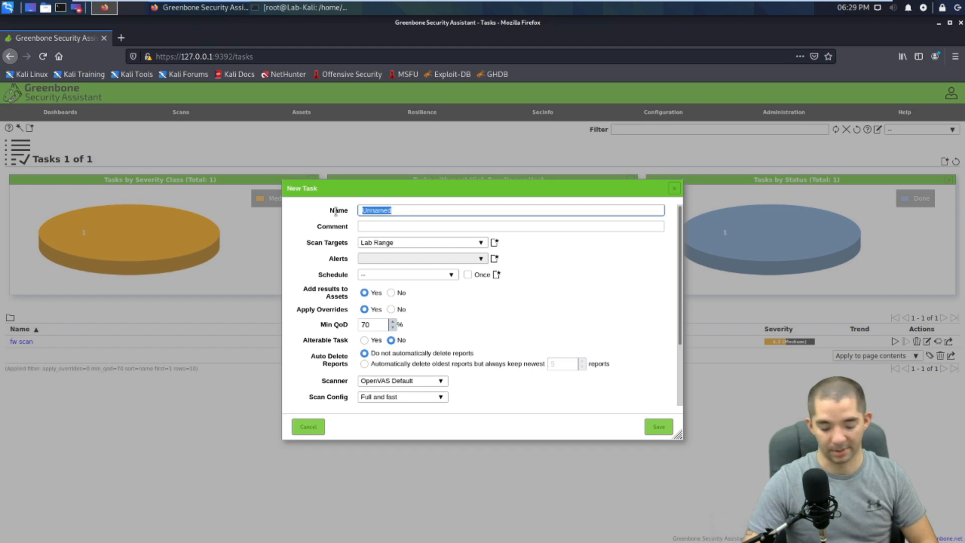
{"action": "type", "text": "Lab R"}
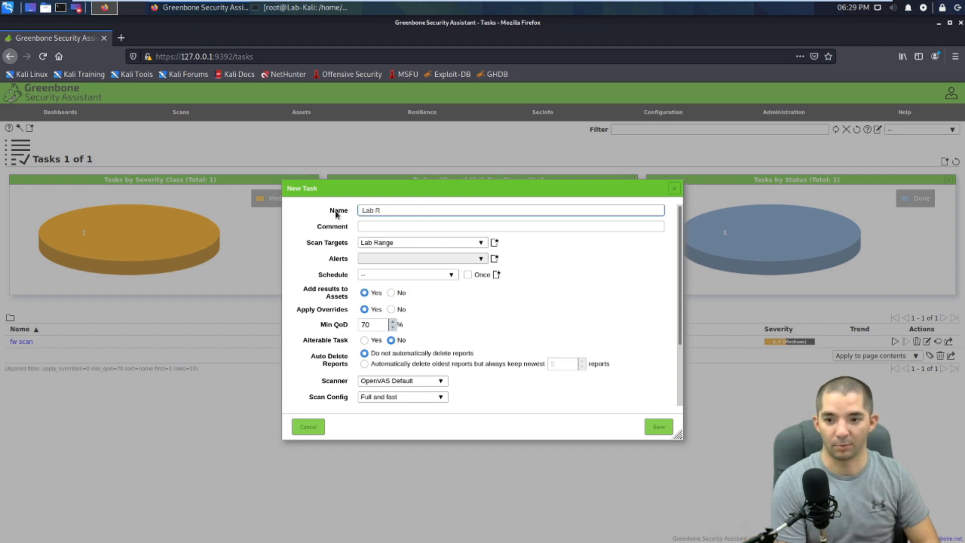
{"action": "type", "text": "ange Scan"}
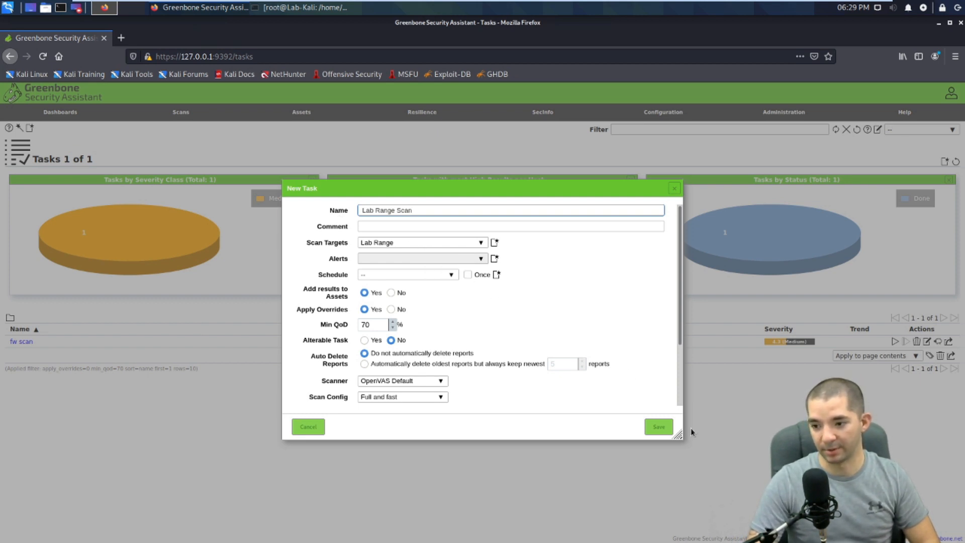
{"action": "left_click", "coordinate": [663, 432]}
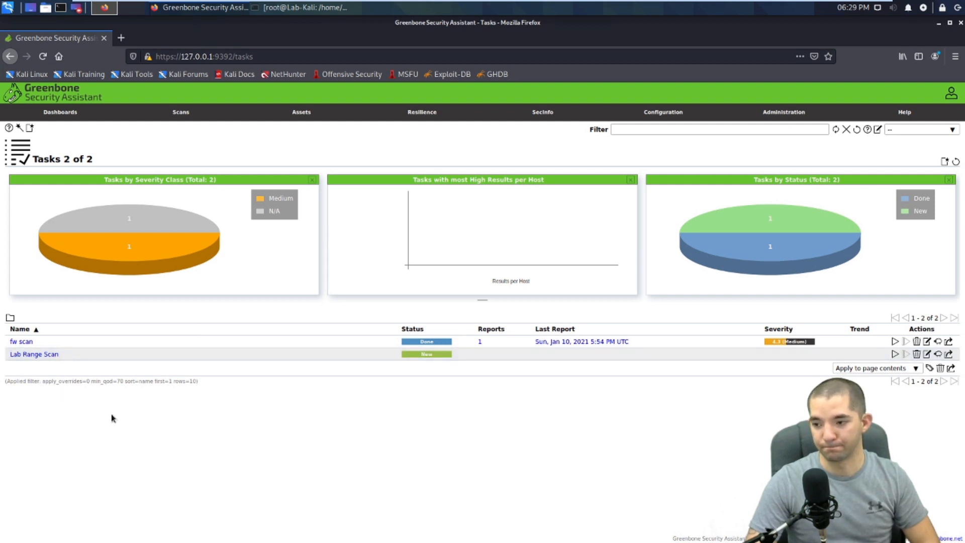
{"action": "left_click", "coordinate": [895, 354]}
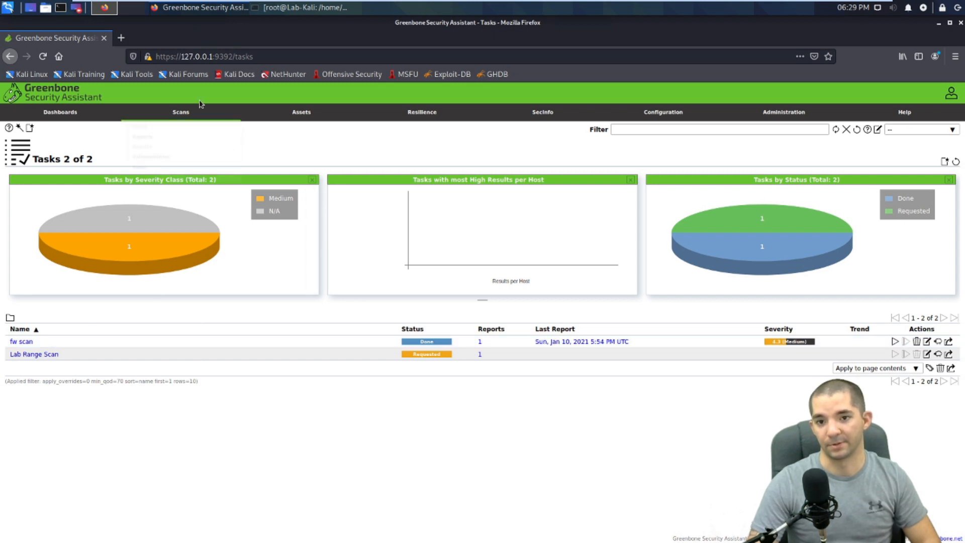
Step: Open Scans > Results to see findings for 10.1.1.1, topped by SSH Weak Encryption Algorithms Supported
{"action": "mouse_move", "coordinate": [190, 113]}
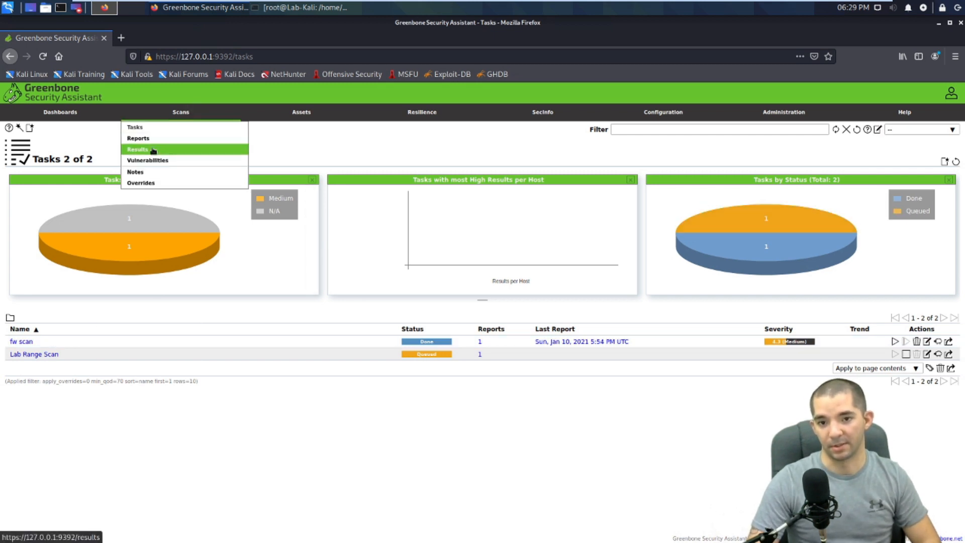
{"action": "left_click", "coordinate": [153, 150]}
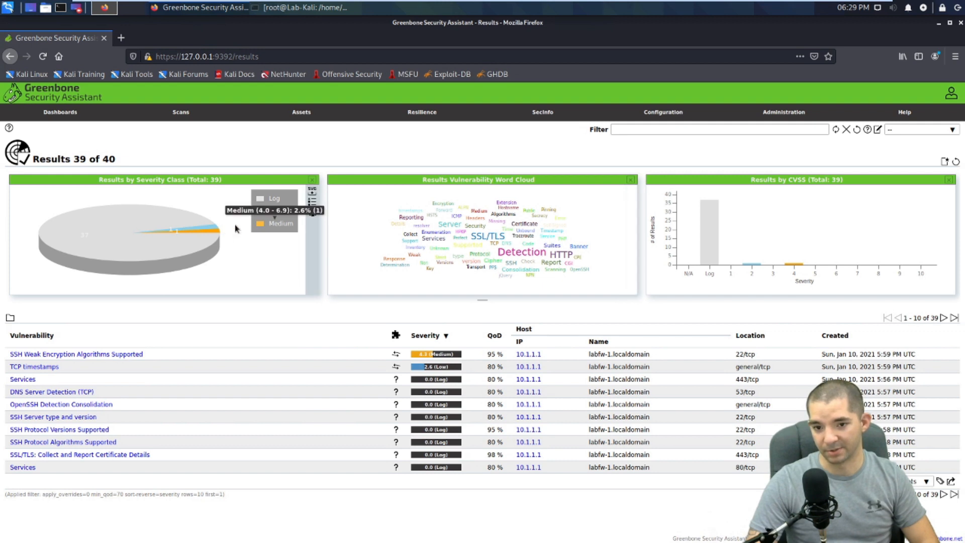
{"action": "mouse_move", "coordinate": [181, 237]}
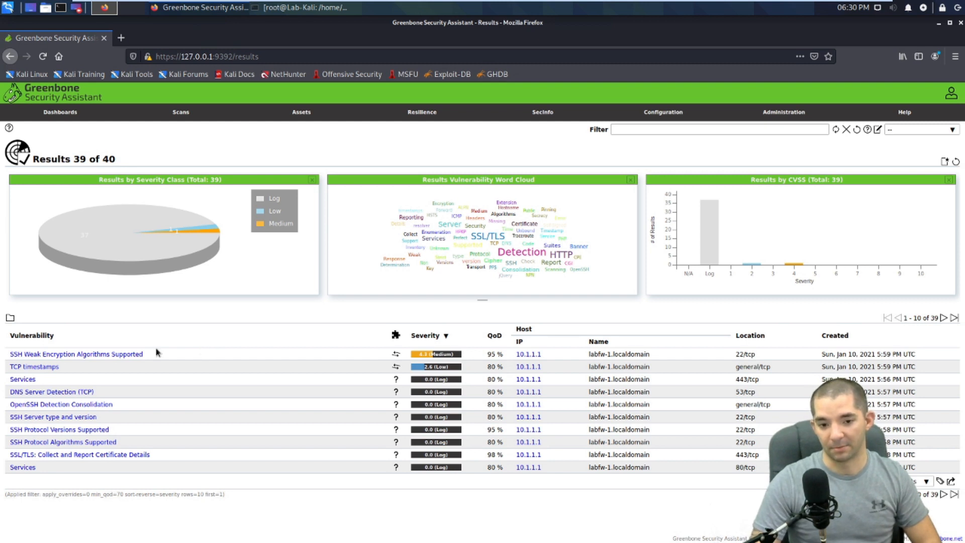
Step: Expand the SSH Weak Encryption Algorithms Supported finding and review its aes256-cbc detection and mitigation details
{"action": "left_click", "coordinate": [120, 354]}
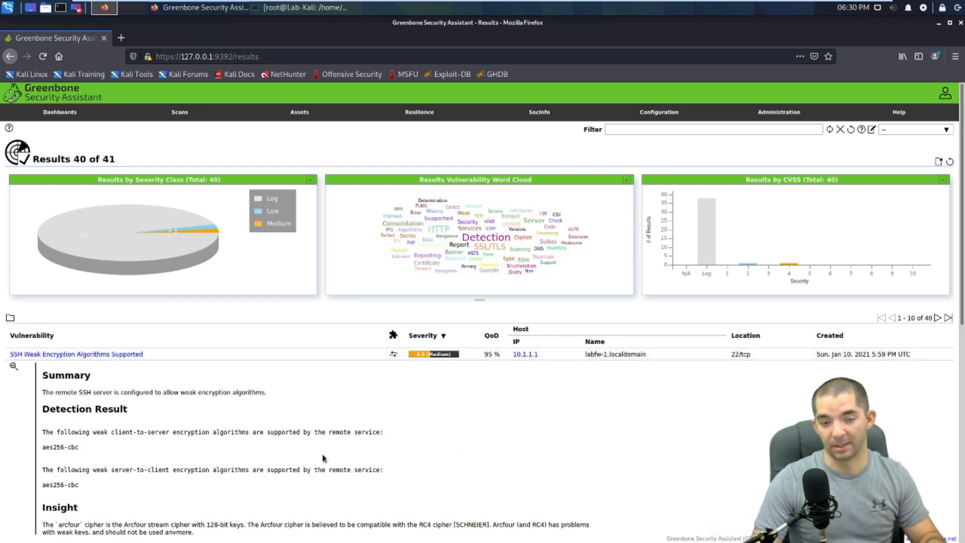
{"action": "scroll", "coordinate": [321, 460], "scroll_direction": "down", "scroll_amount": 4}
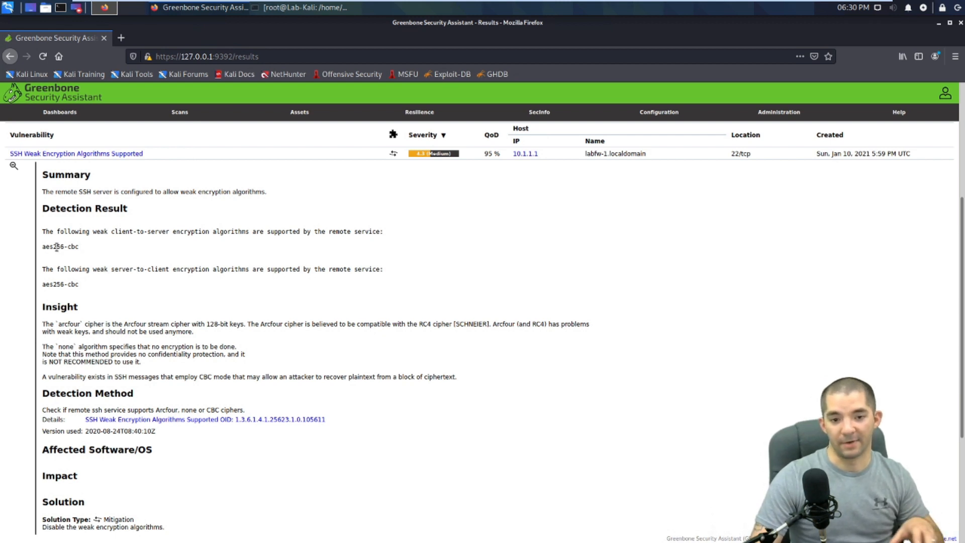
{"action": "left_click_drag", "start_coordinate": [79, 246], "coordinate": [37, 251]}
{"action": "left_click", "coordinate": [119, 261]}
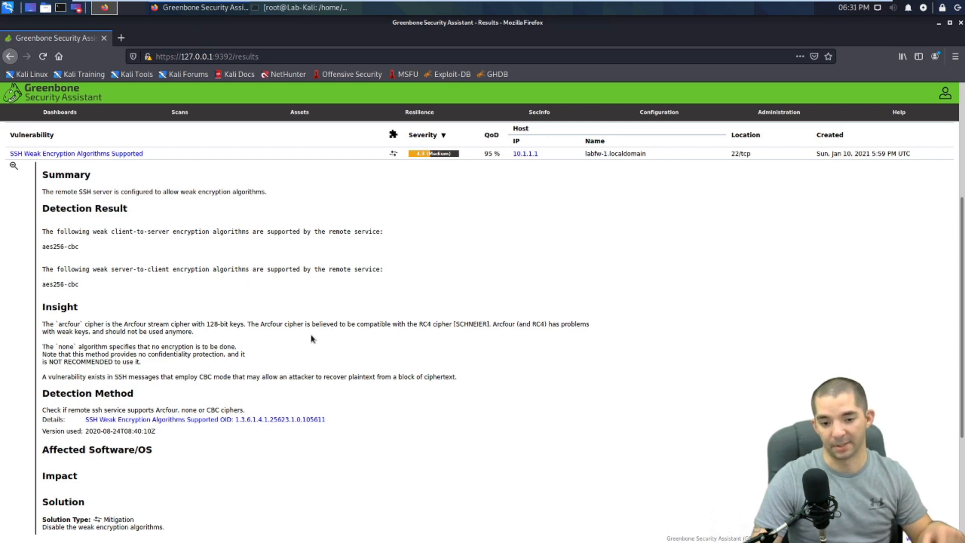
{"action": "scroll", "coordinate": [275, 371], "scroll_direction": "down", "scroll_amount": 3}
{"action": "scroll", "coordinate": [275, 371], "scroll_direction": "down", "scroll_amount": 1}
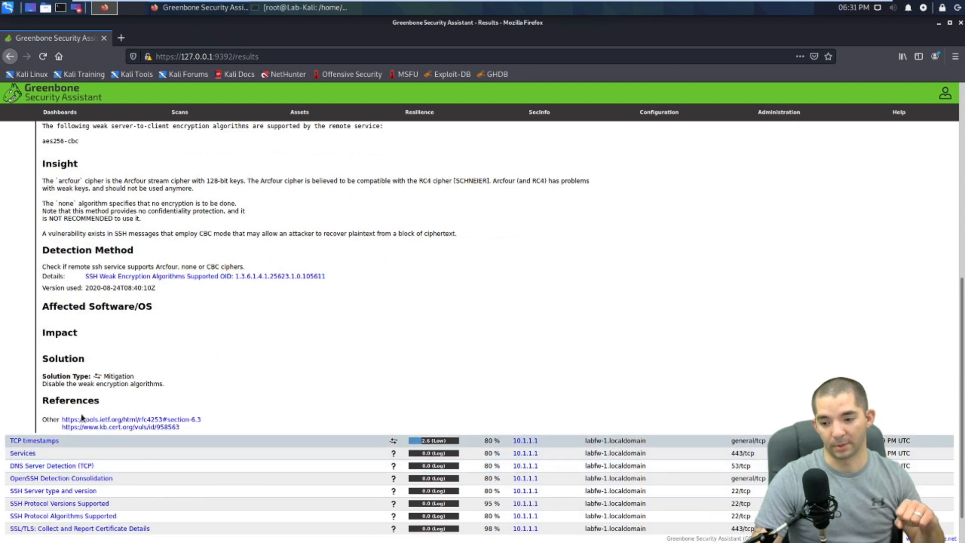
{"action": "scroll", "coordinate": [287, 303], "scroll_direction": "up", "scroll_amount": 5}
{"action": "scroll", "coordinate": [340, 301], "scroll_direction": "up", "scroll_amount": 4}
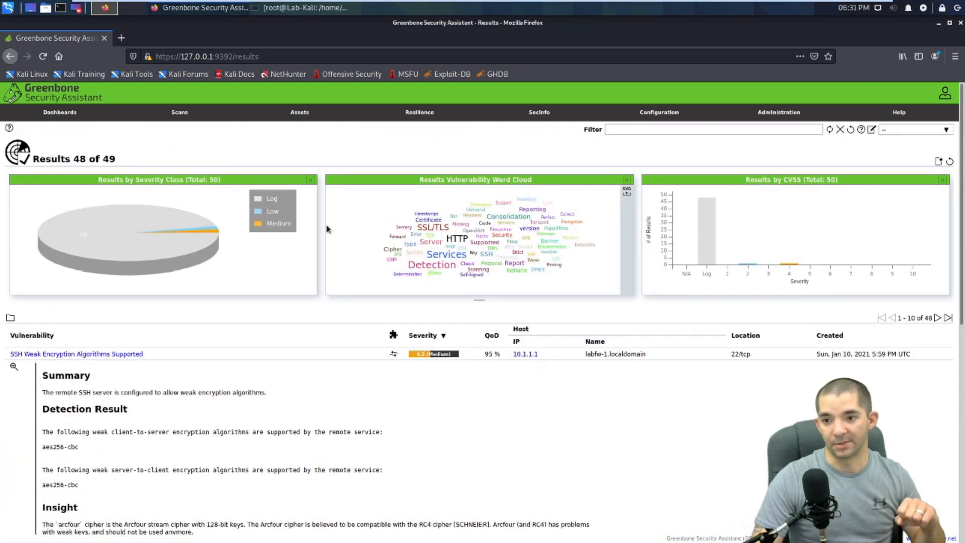